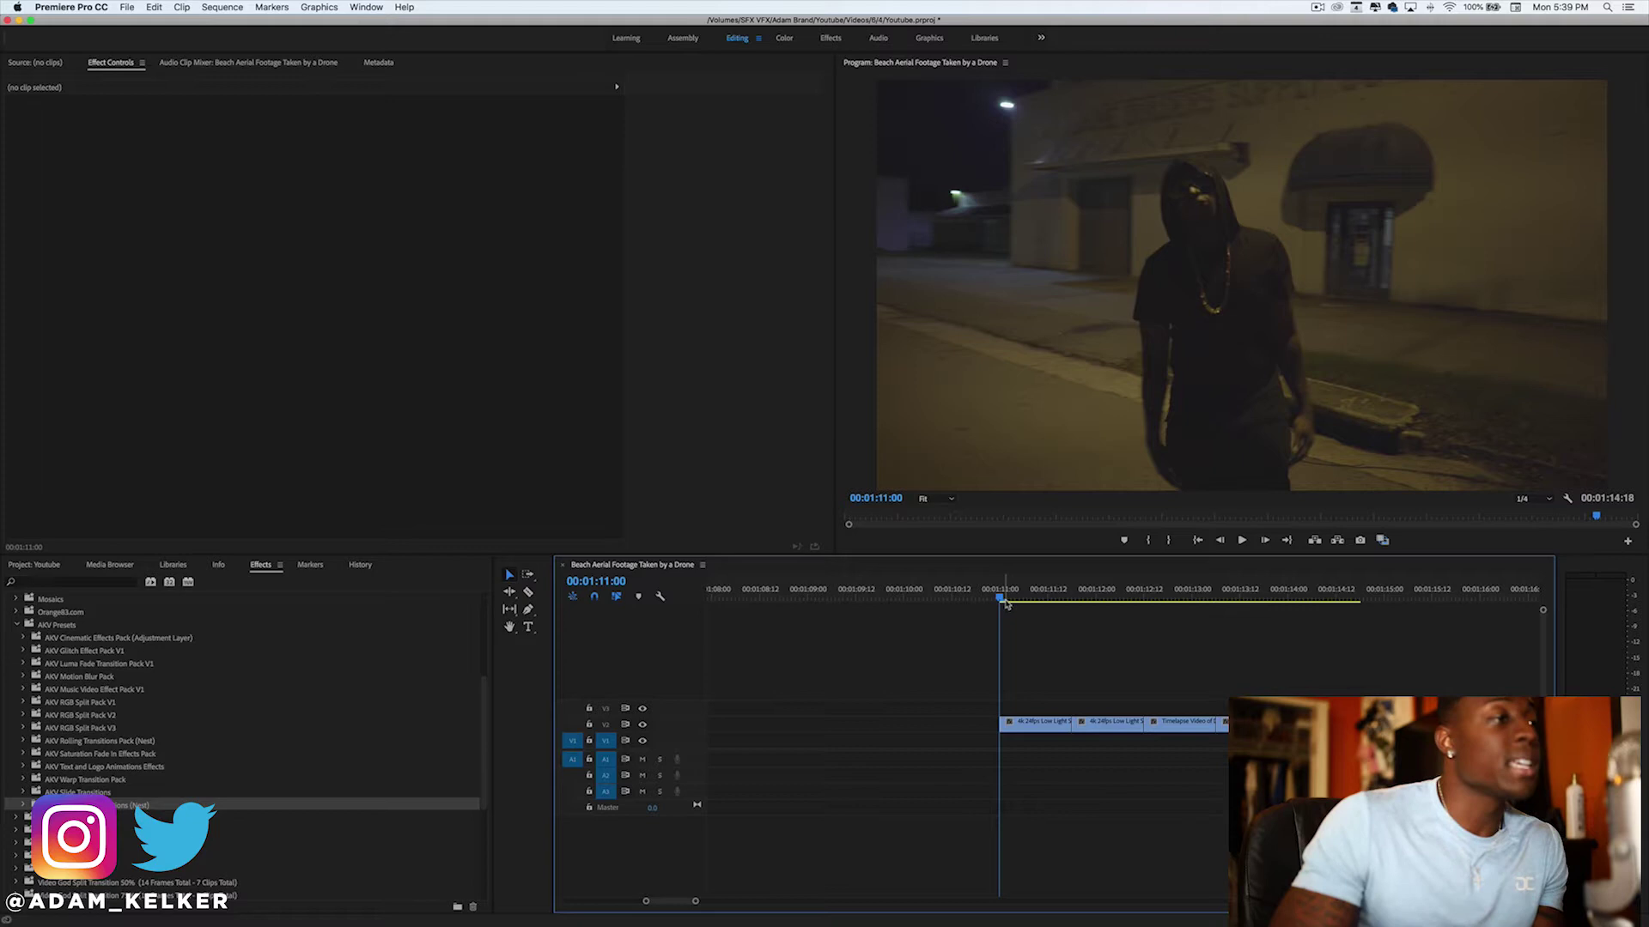
Bring up the free presets website and scroll down through it.
mouse_move(1062, 919)
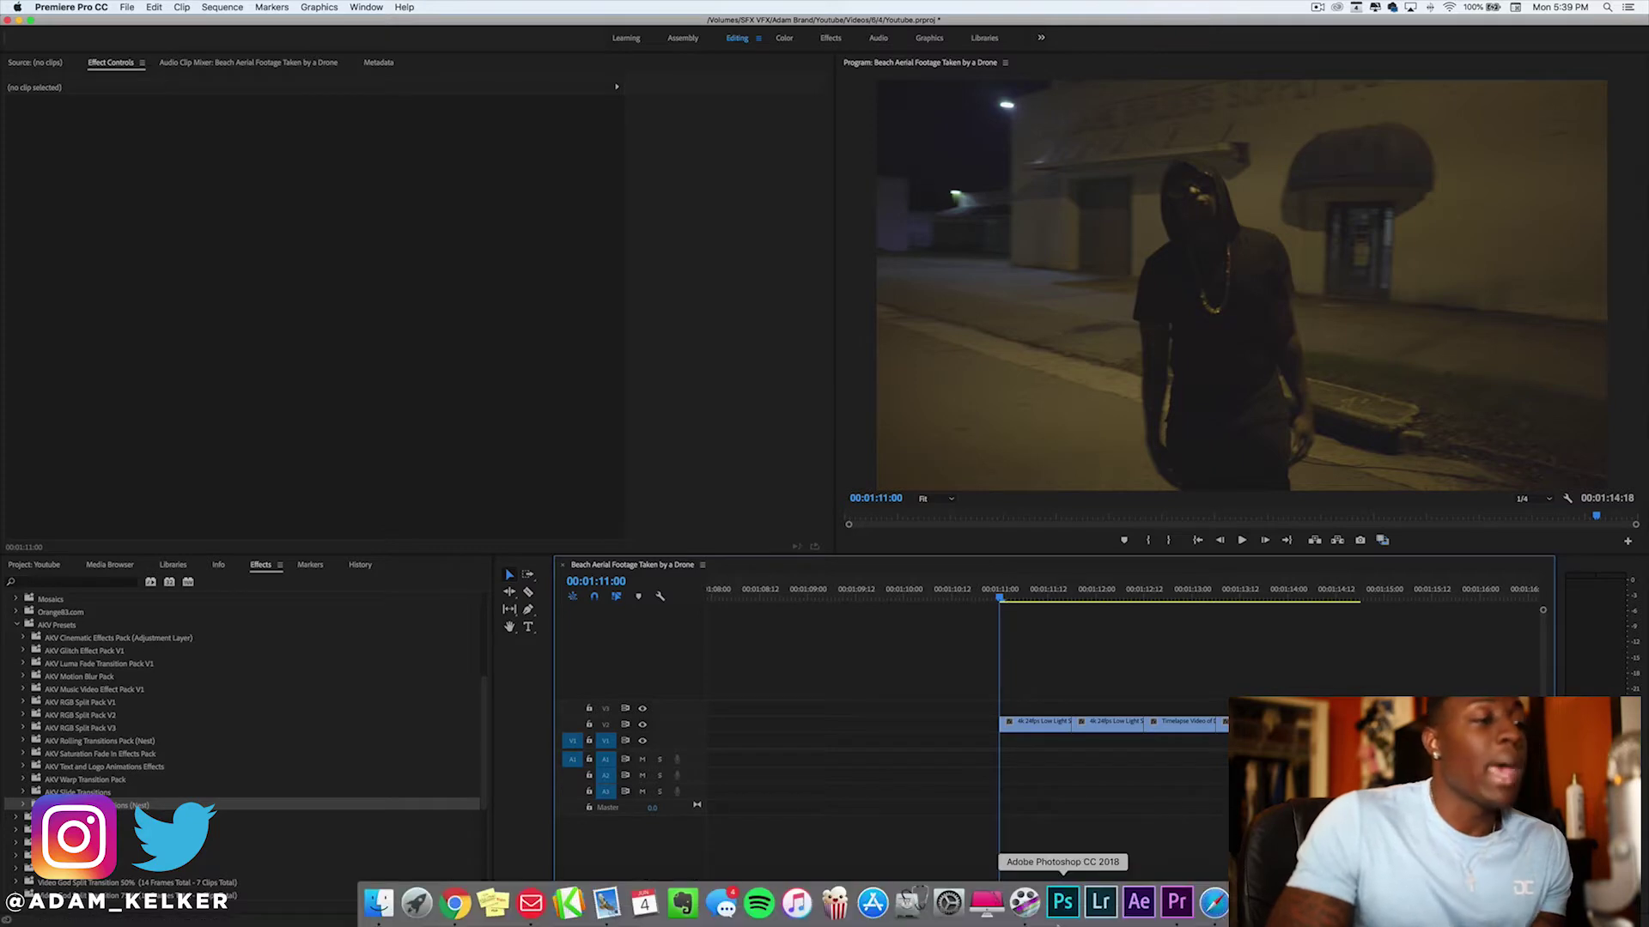
left_click(1214, 903)
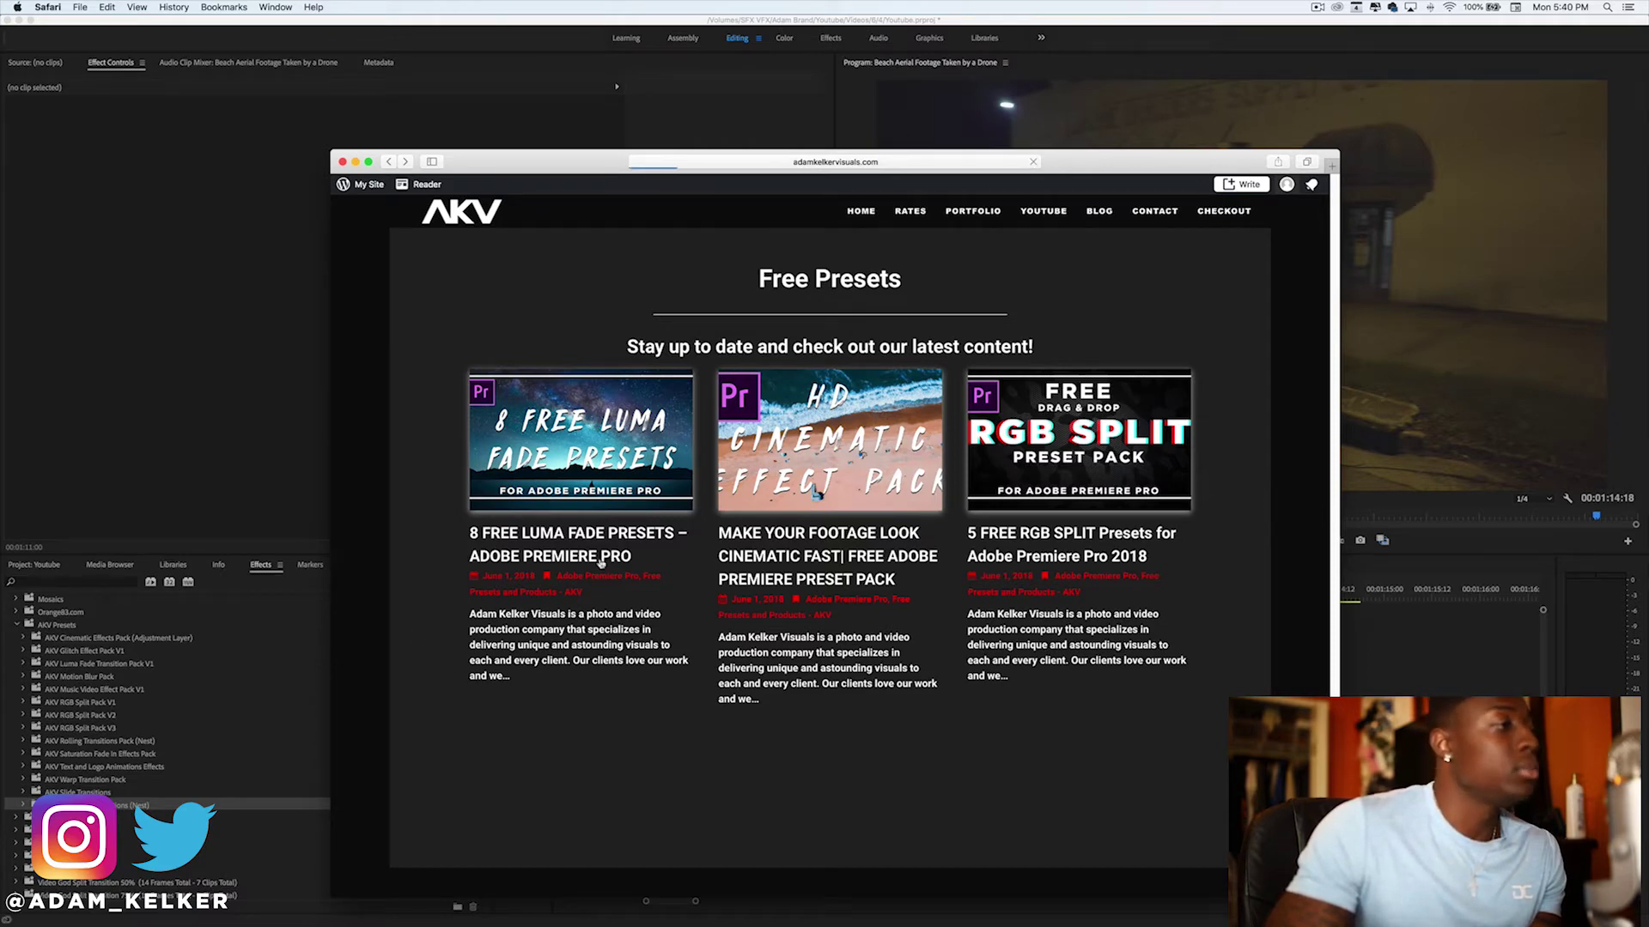
scroll(784, 708, "down", 15)
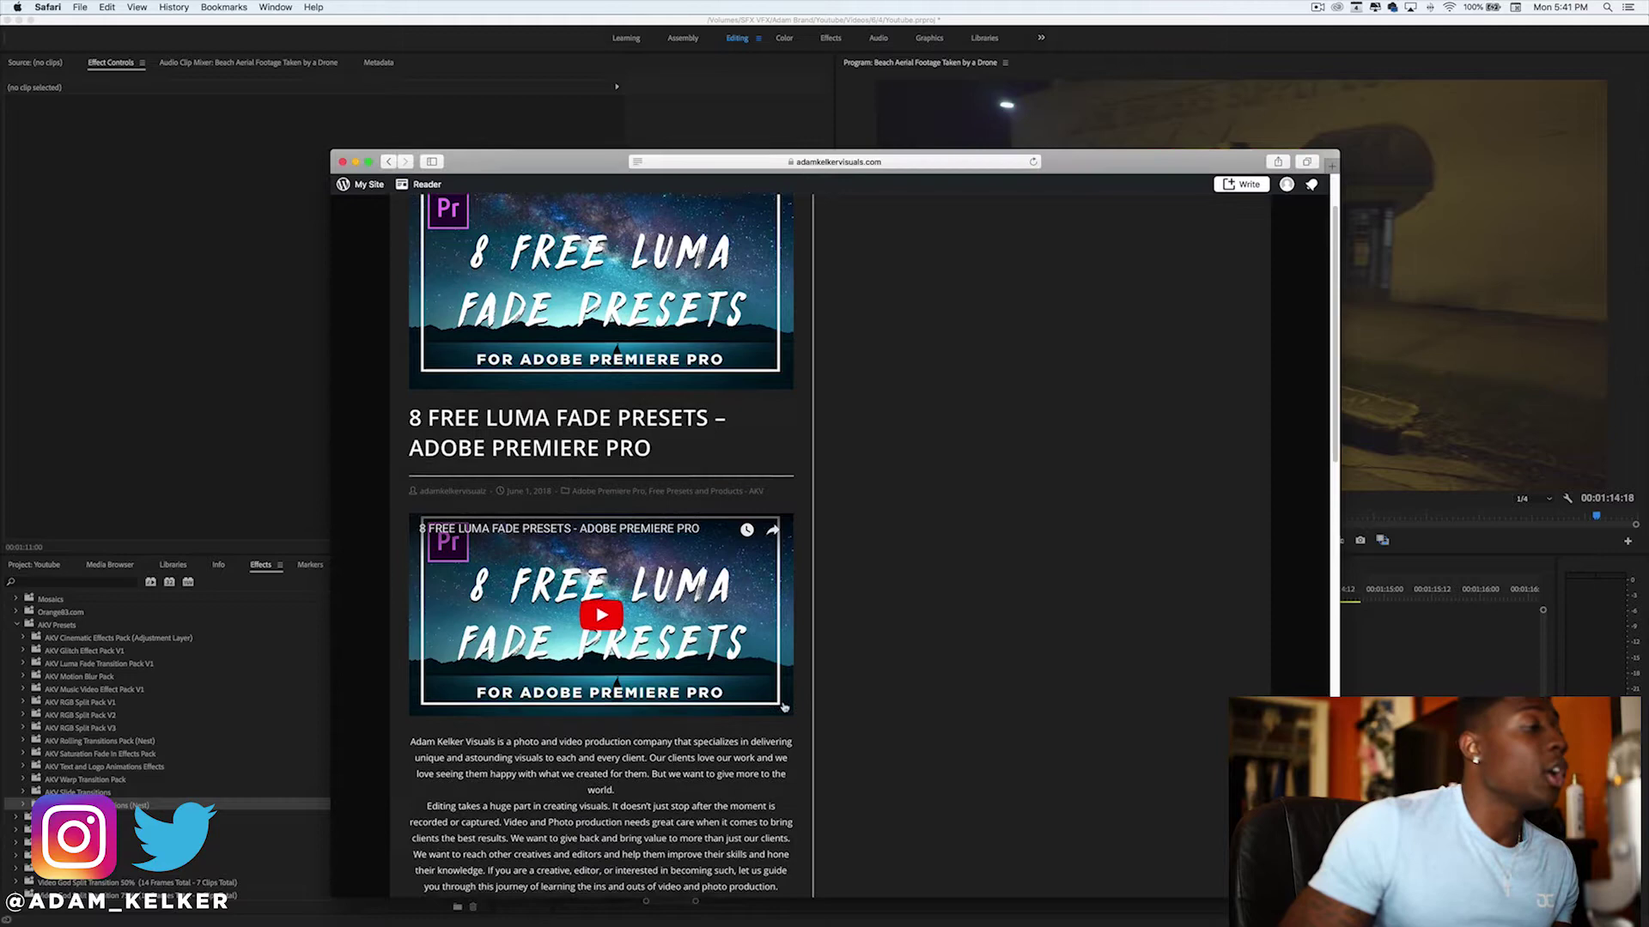
scroll(784, 707, "down", 5)
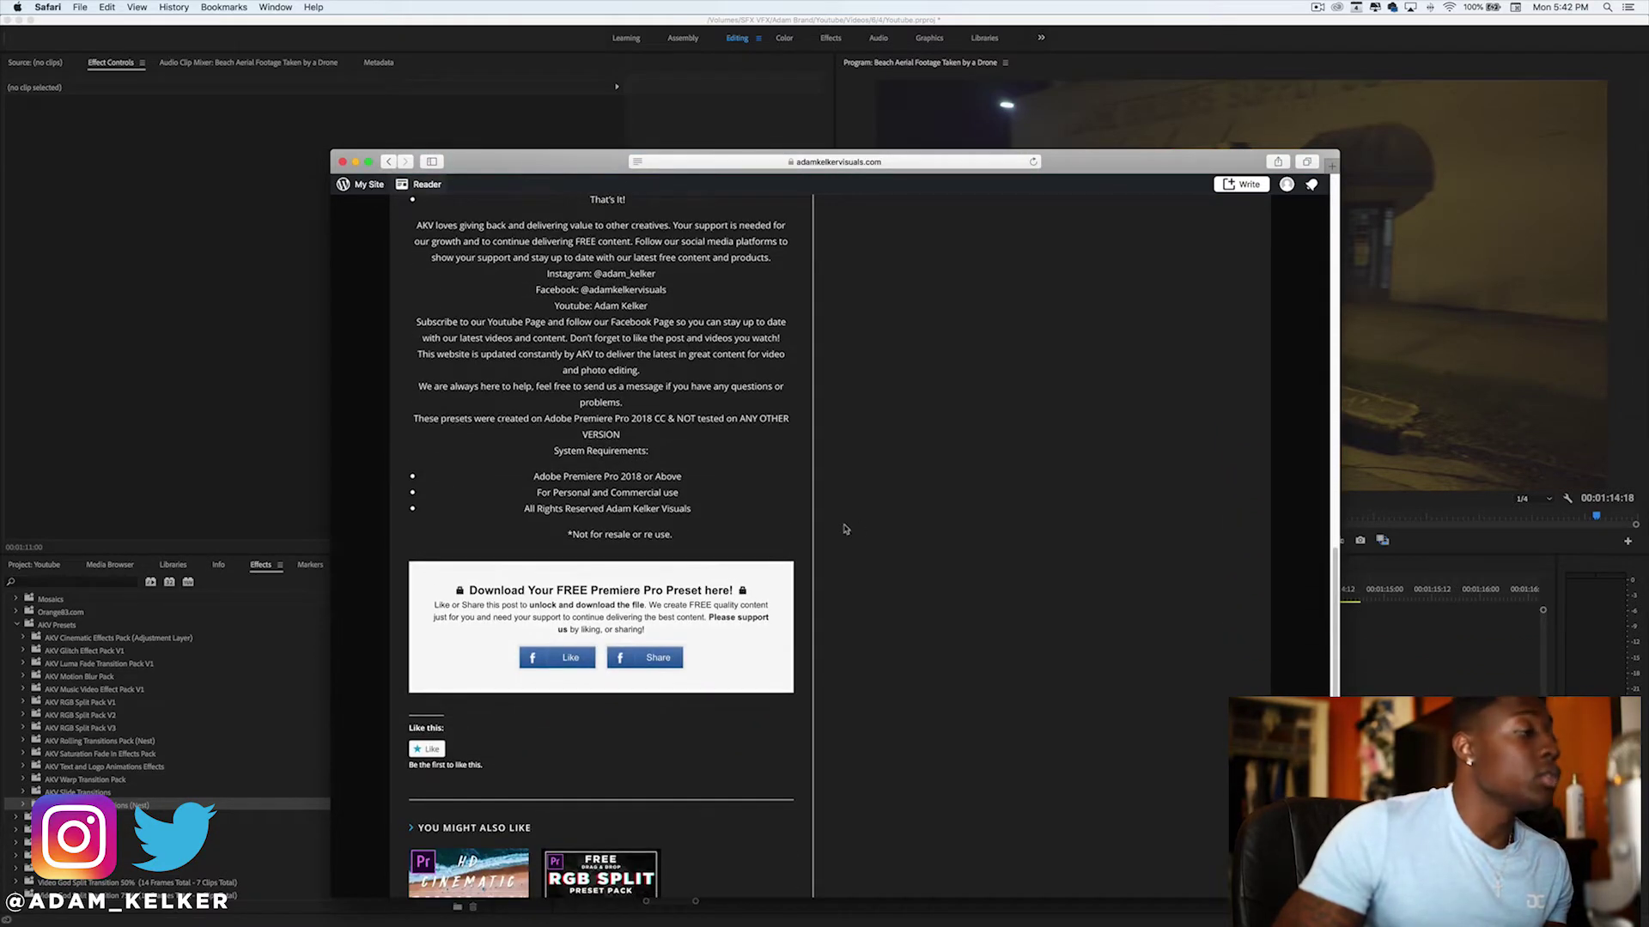
mouse_move(621, 657)
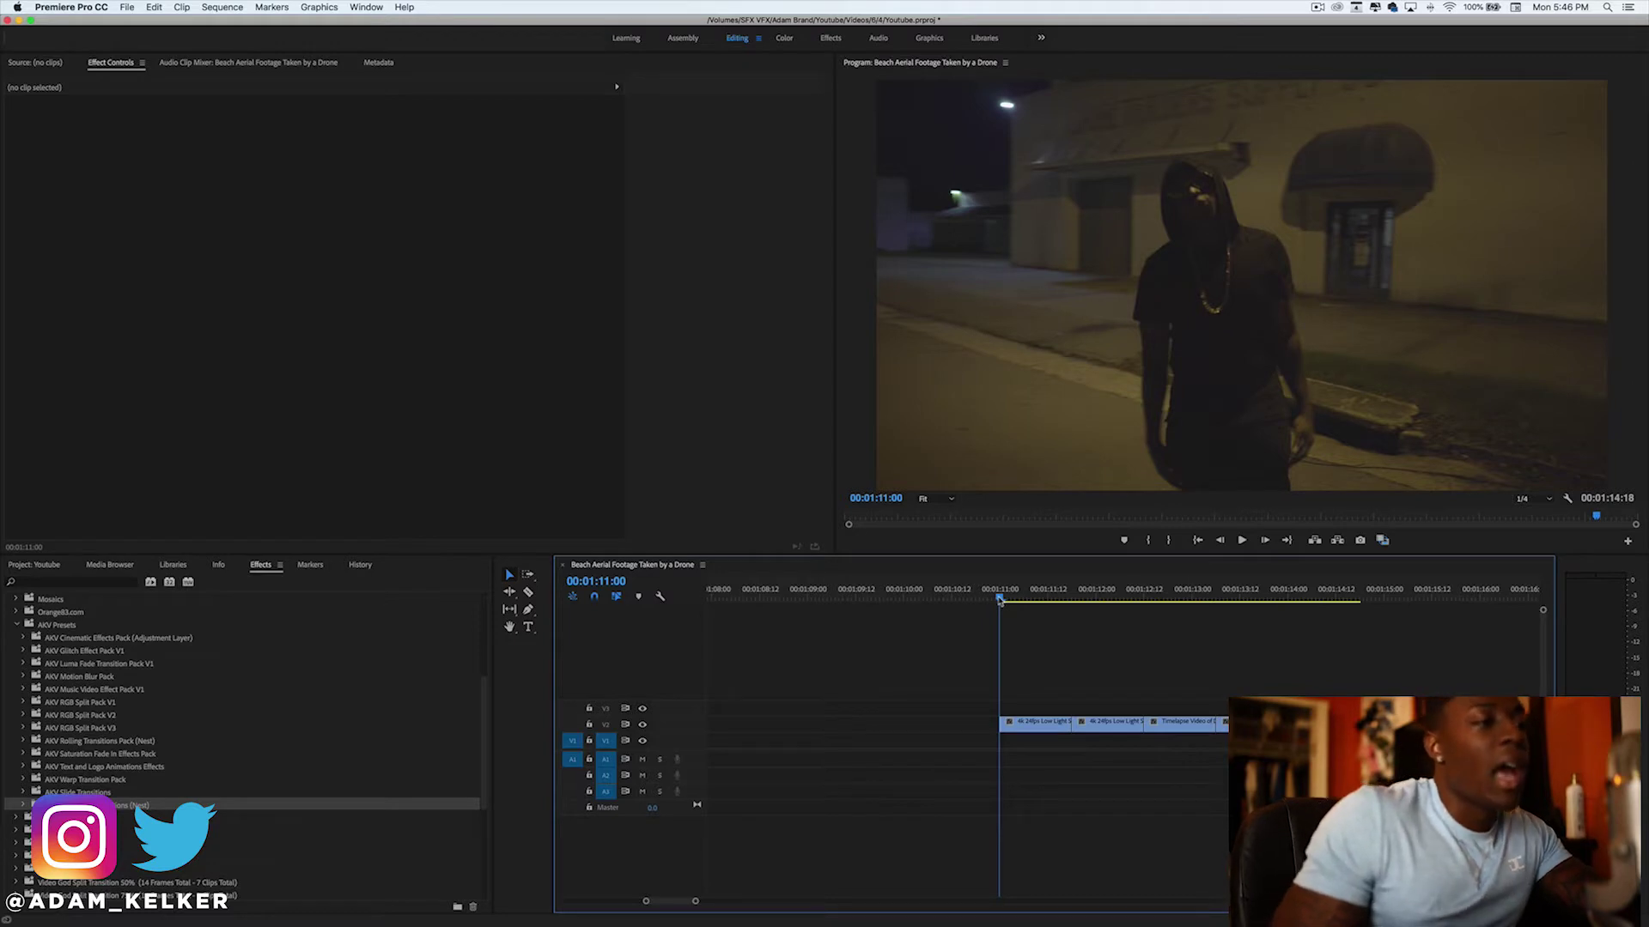
Preview the sequence, then scrub back to the start of the street shot.
key("space")
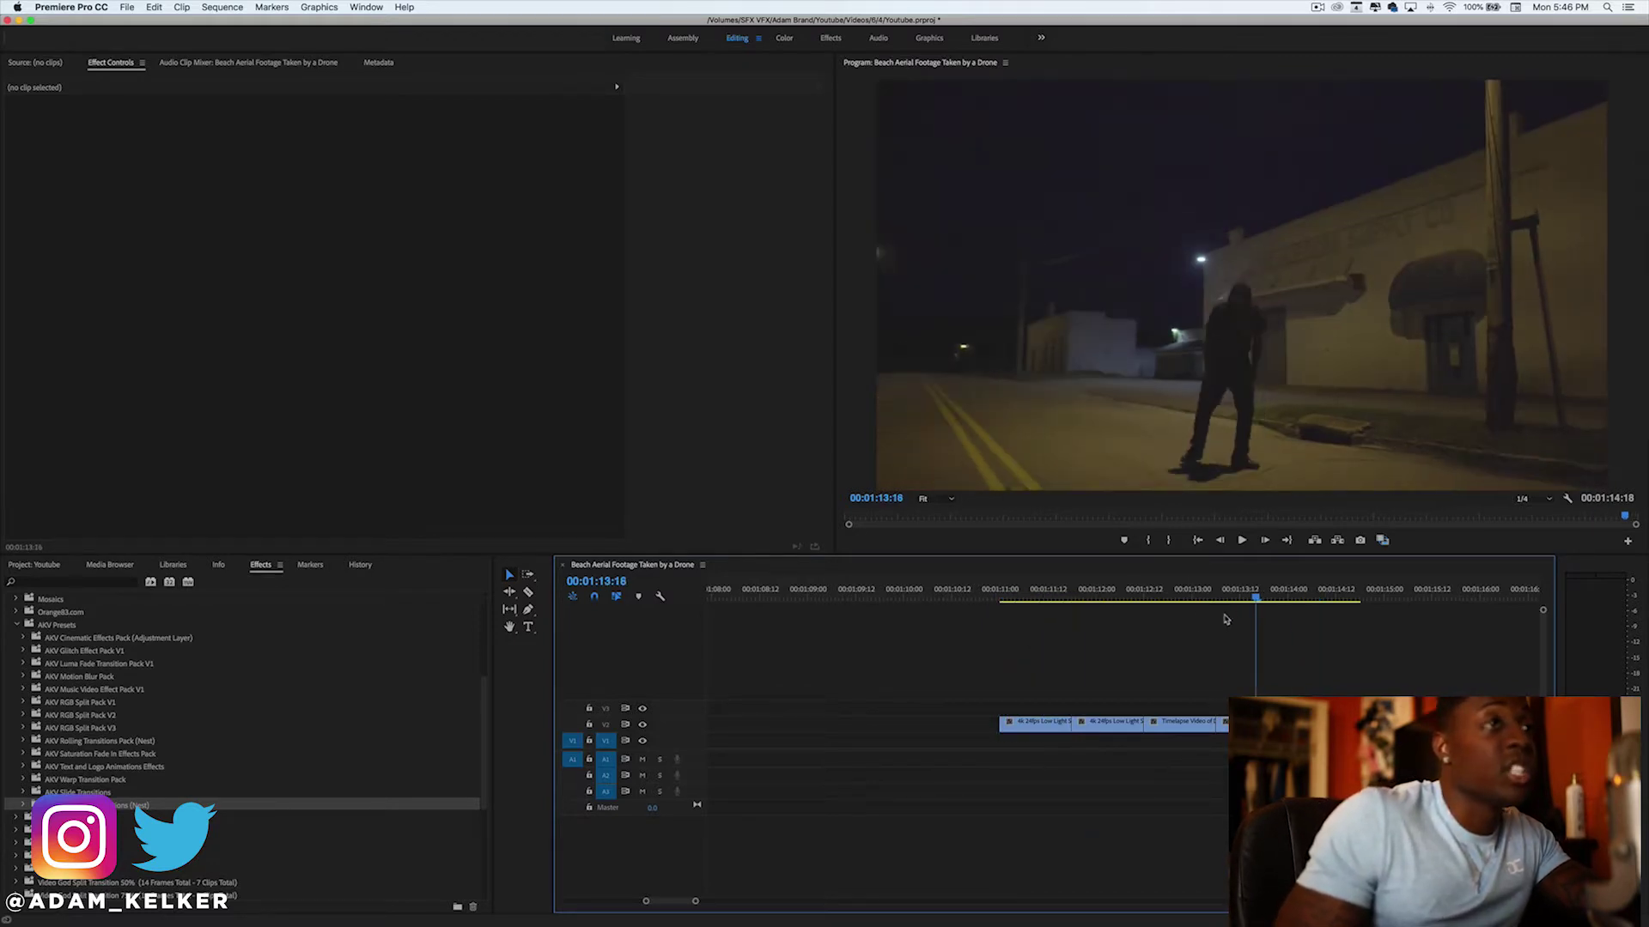
left_click_drag(1219, 594, 999, 637)
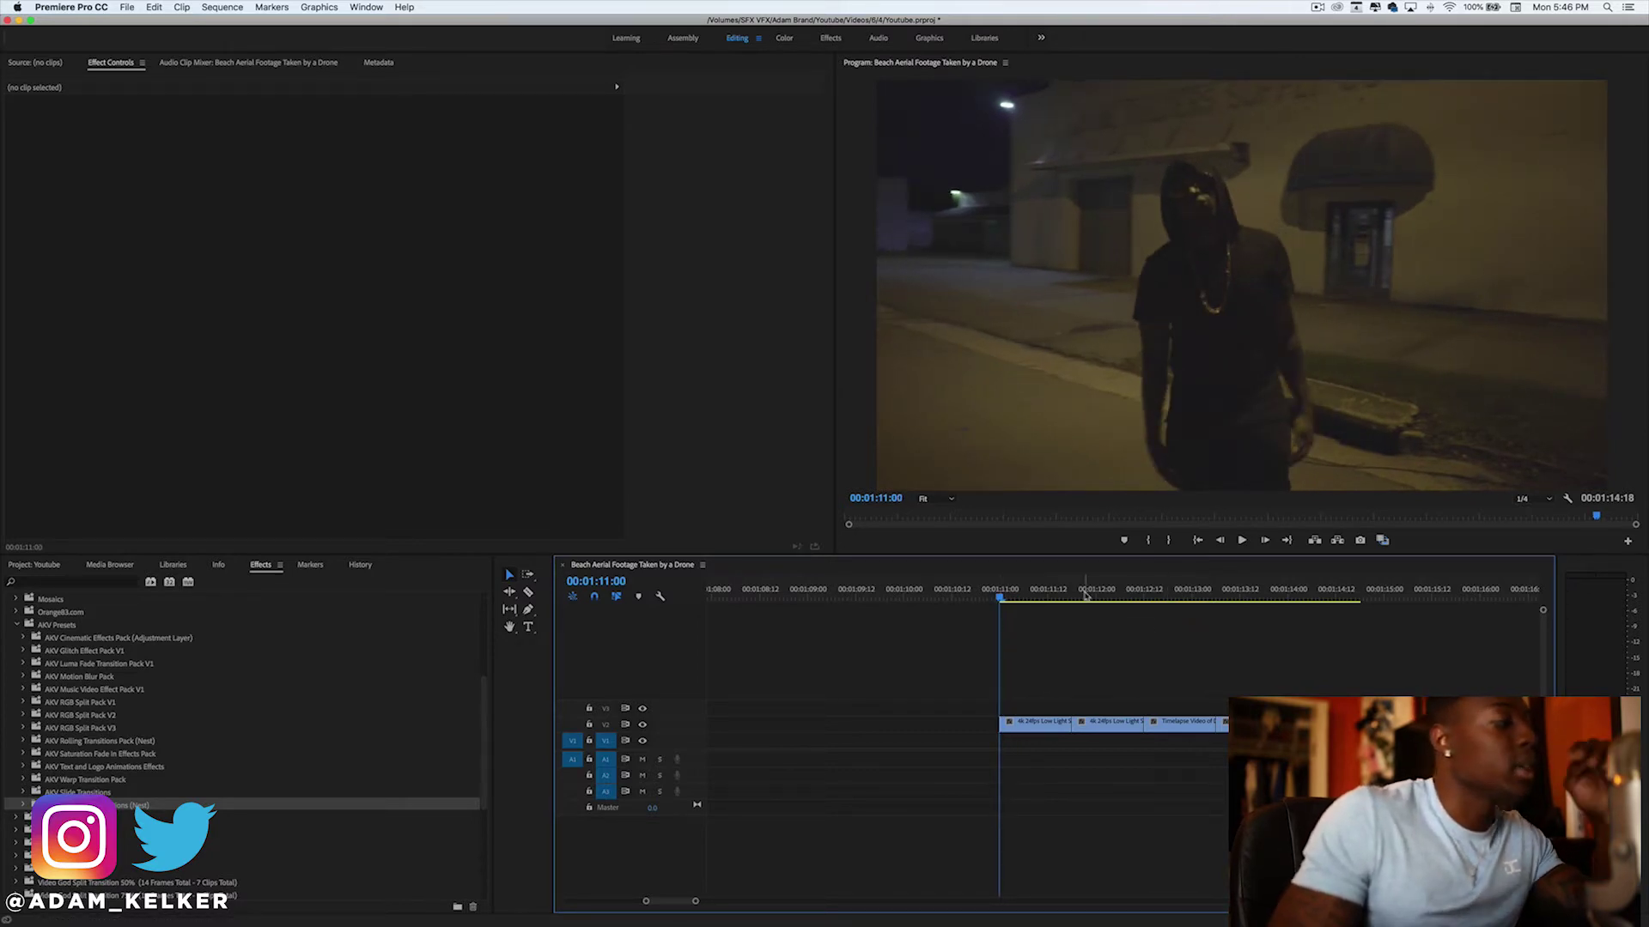
scroll(215, 697, "down", 5)
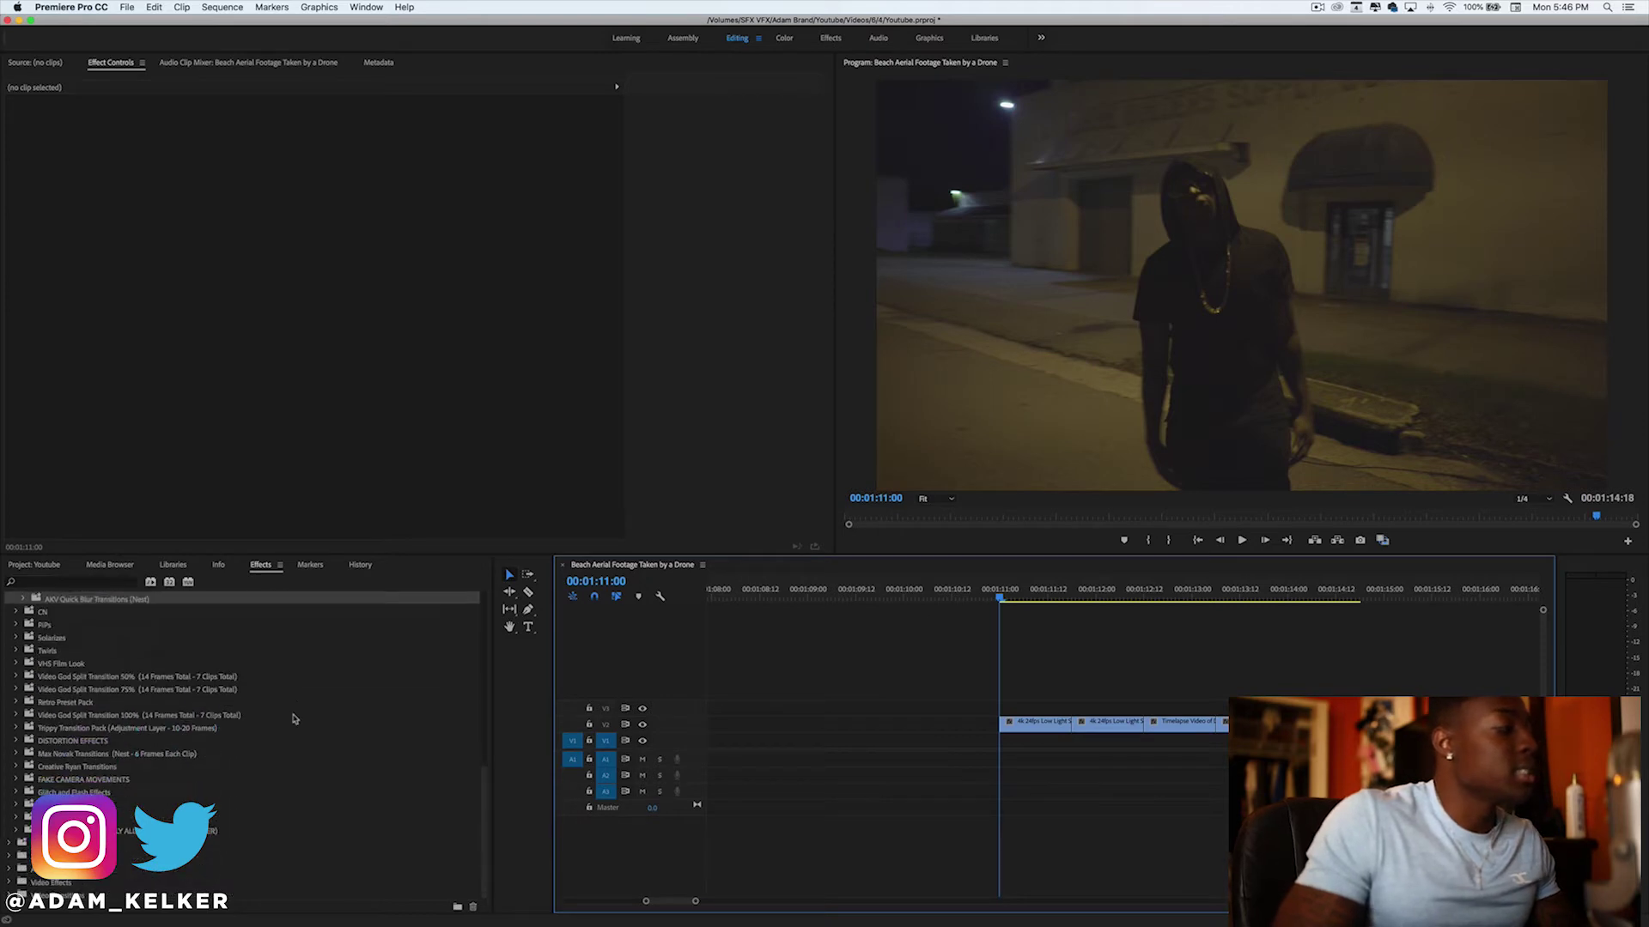
scroll(154, 699, "up", 5)
scroll(155, 699, "up", 2)
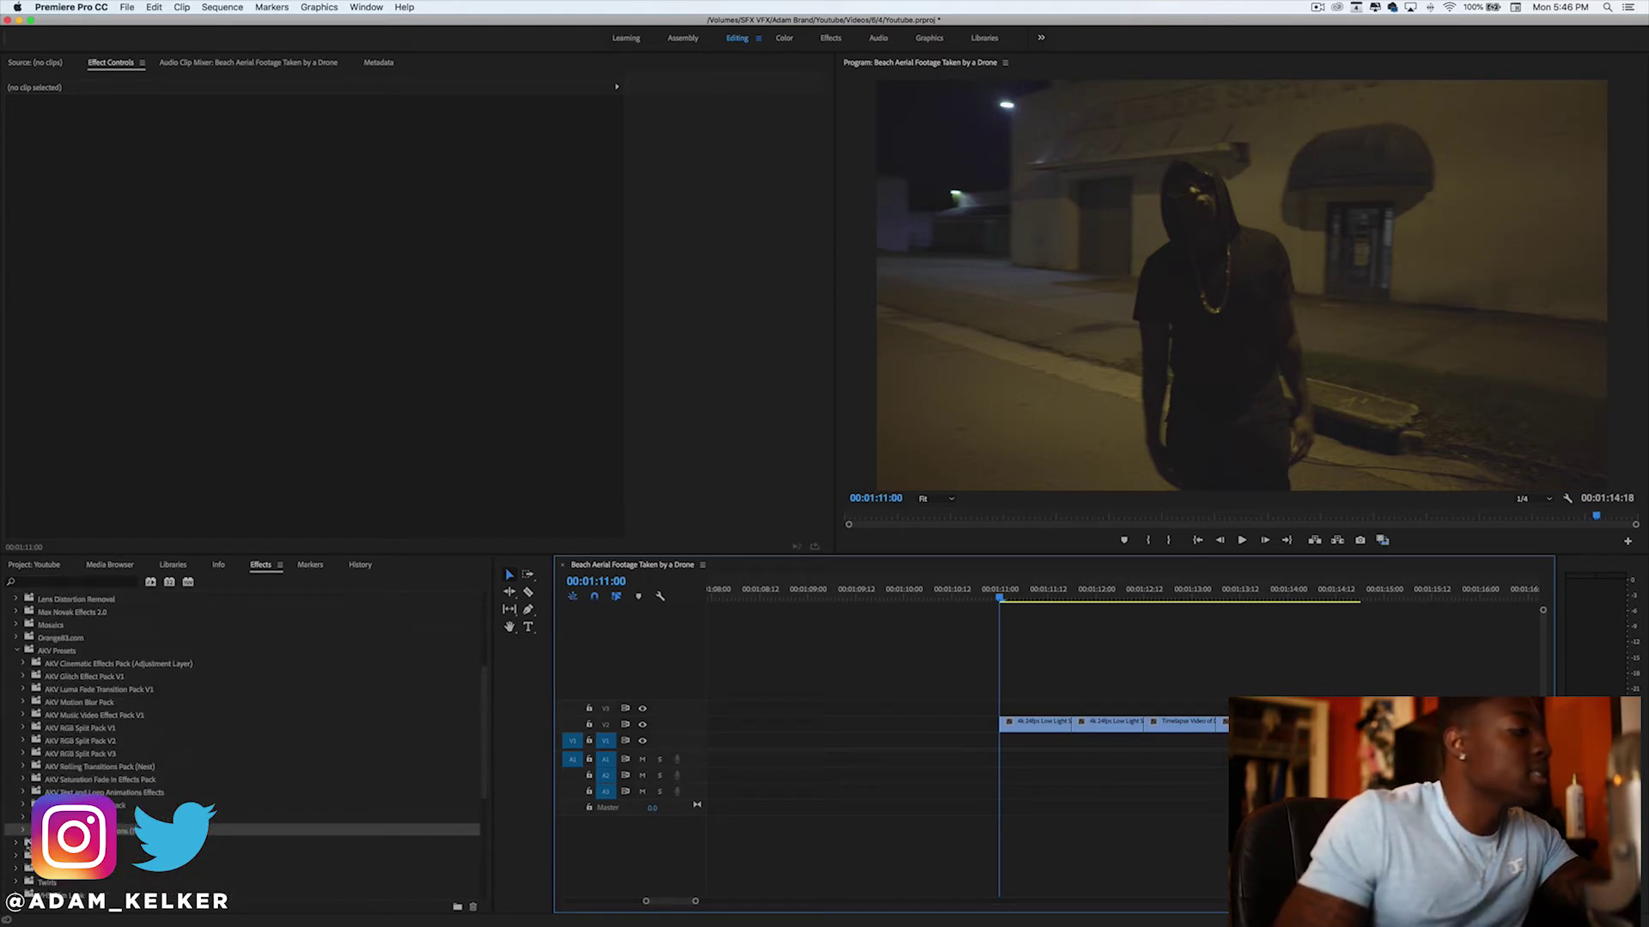
Expand the preset folder and check the Presets import options without importing anything.
left_click(23, 831)
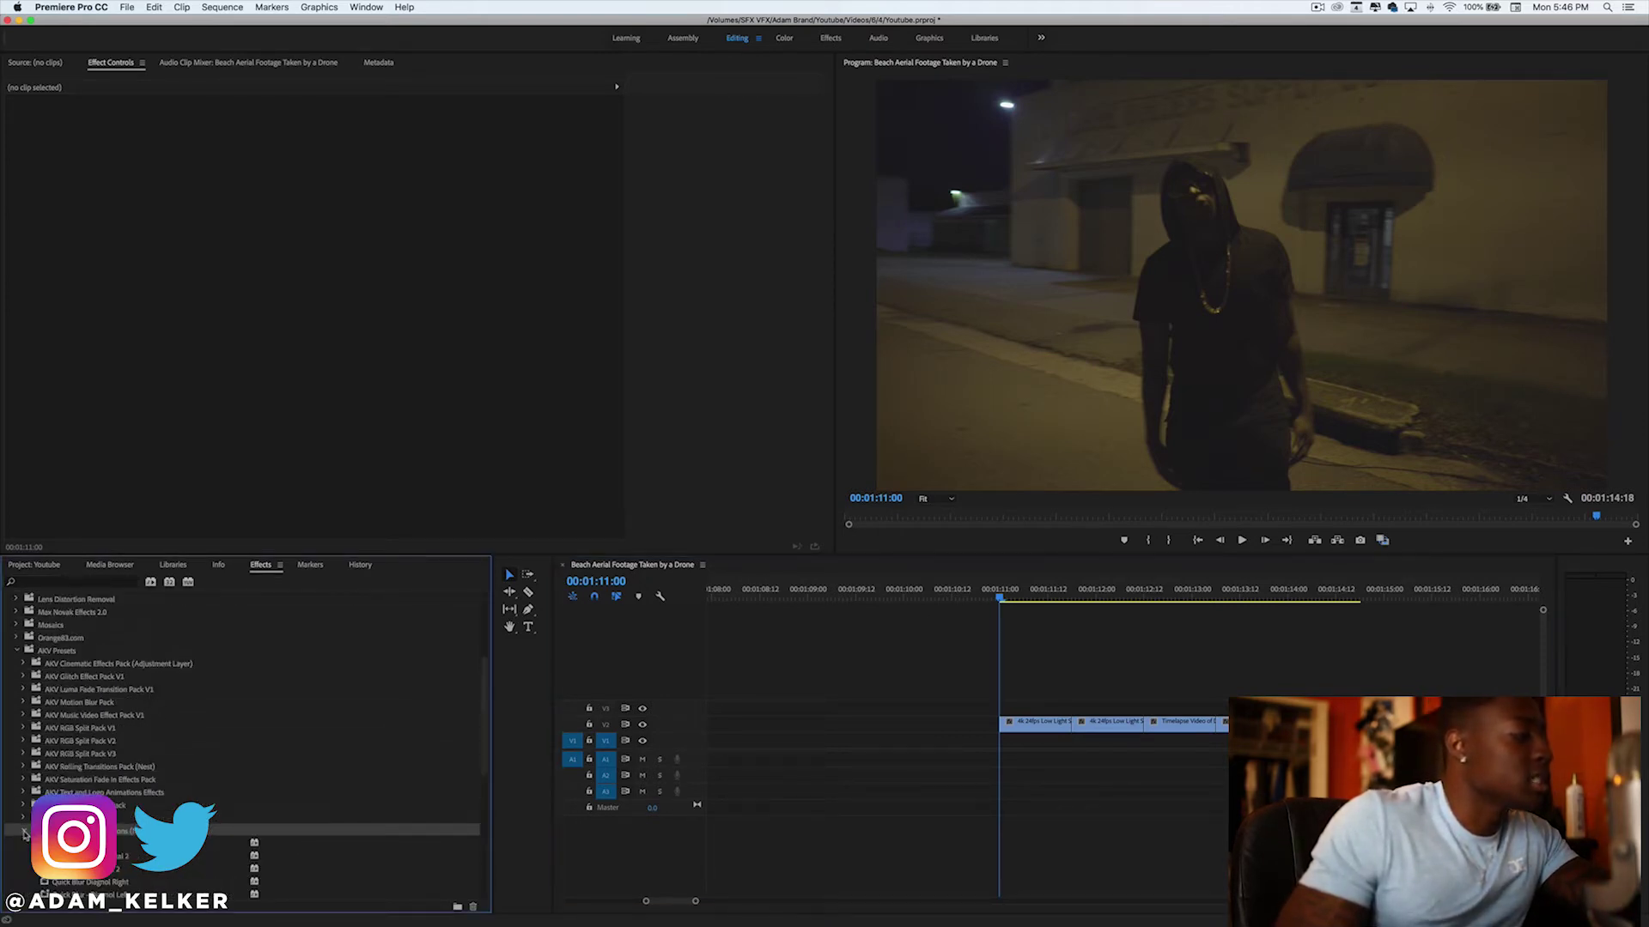
scroll(240, 747, "down", 1)
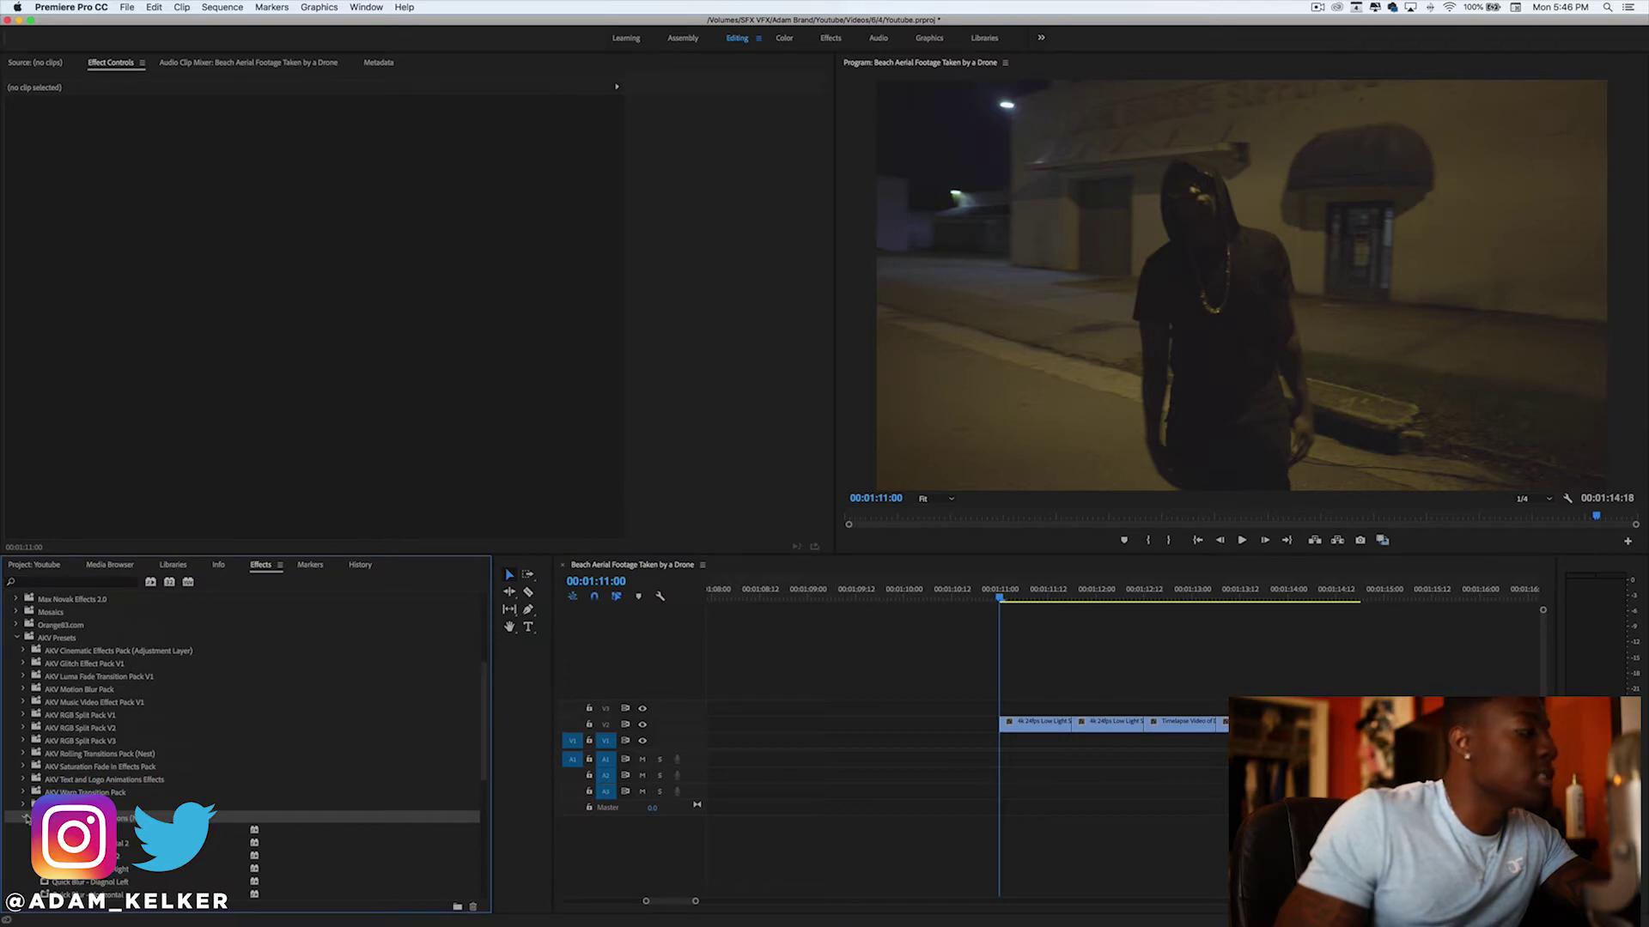
scroll(26, 819, "up", 14)
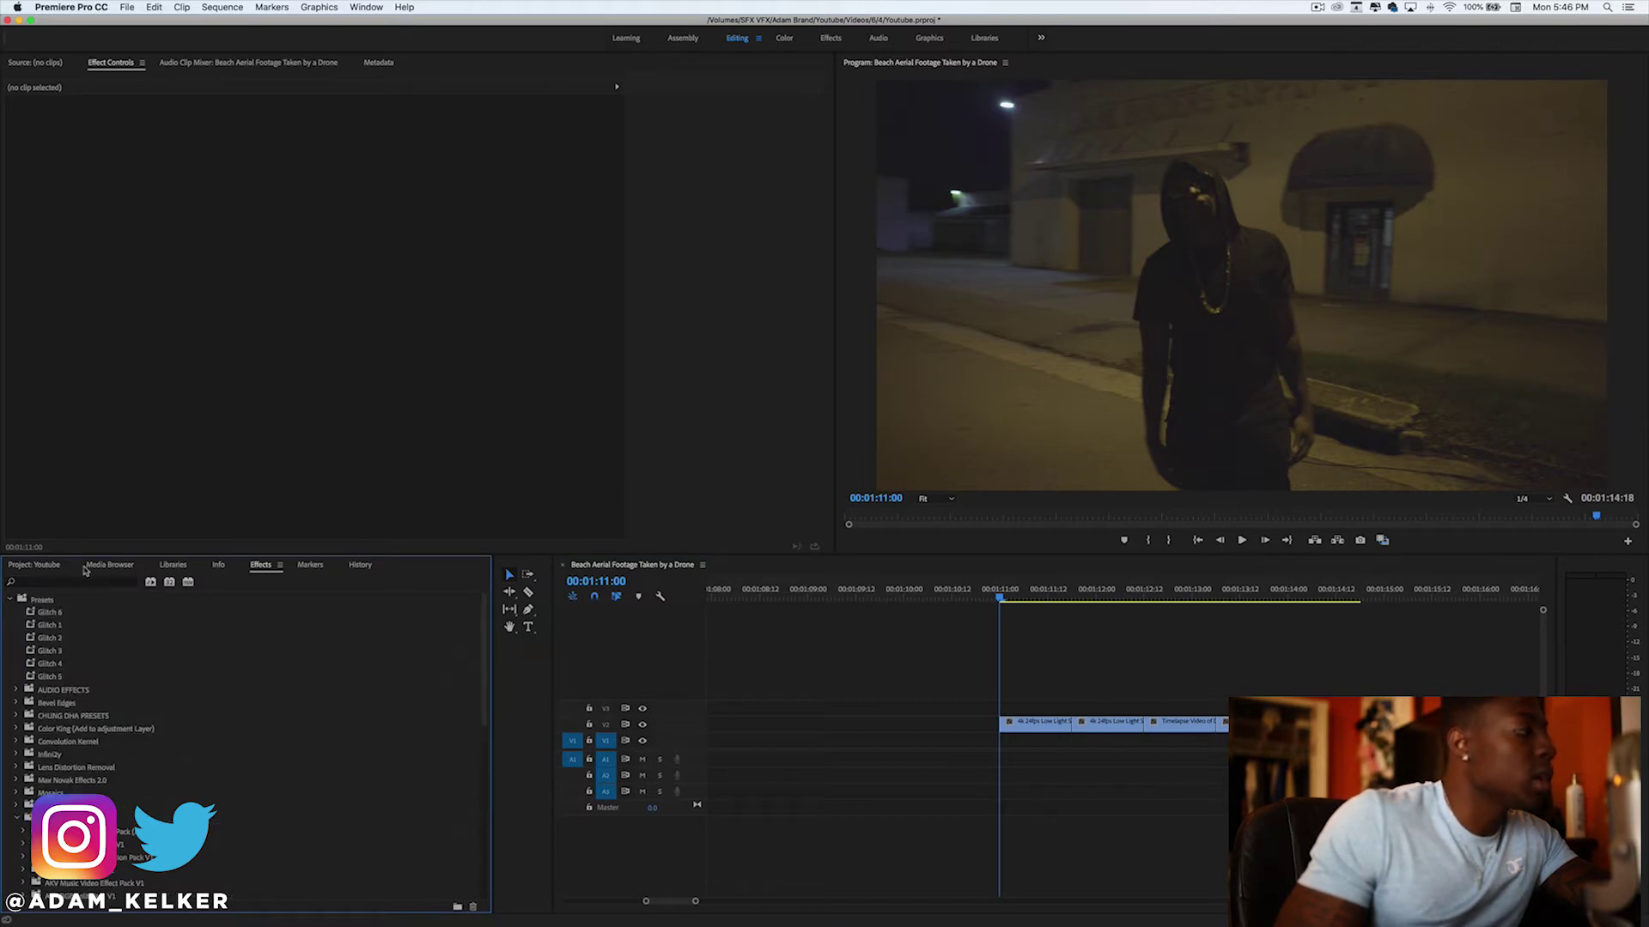
right_click(40, 600)
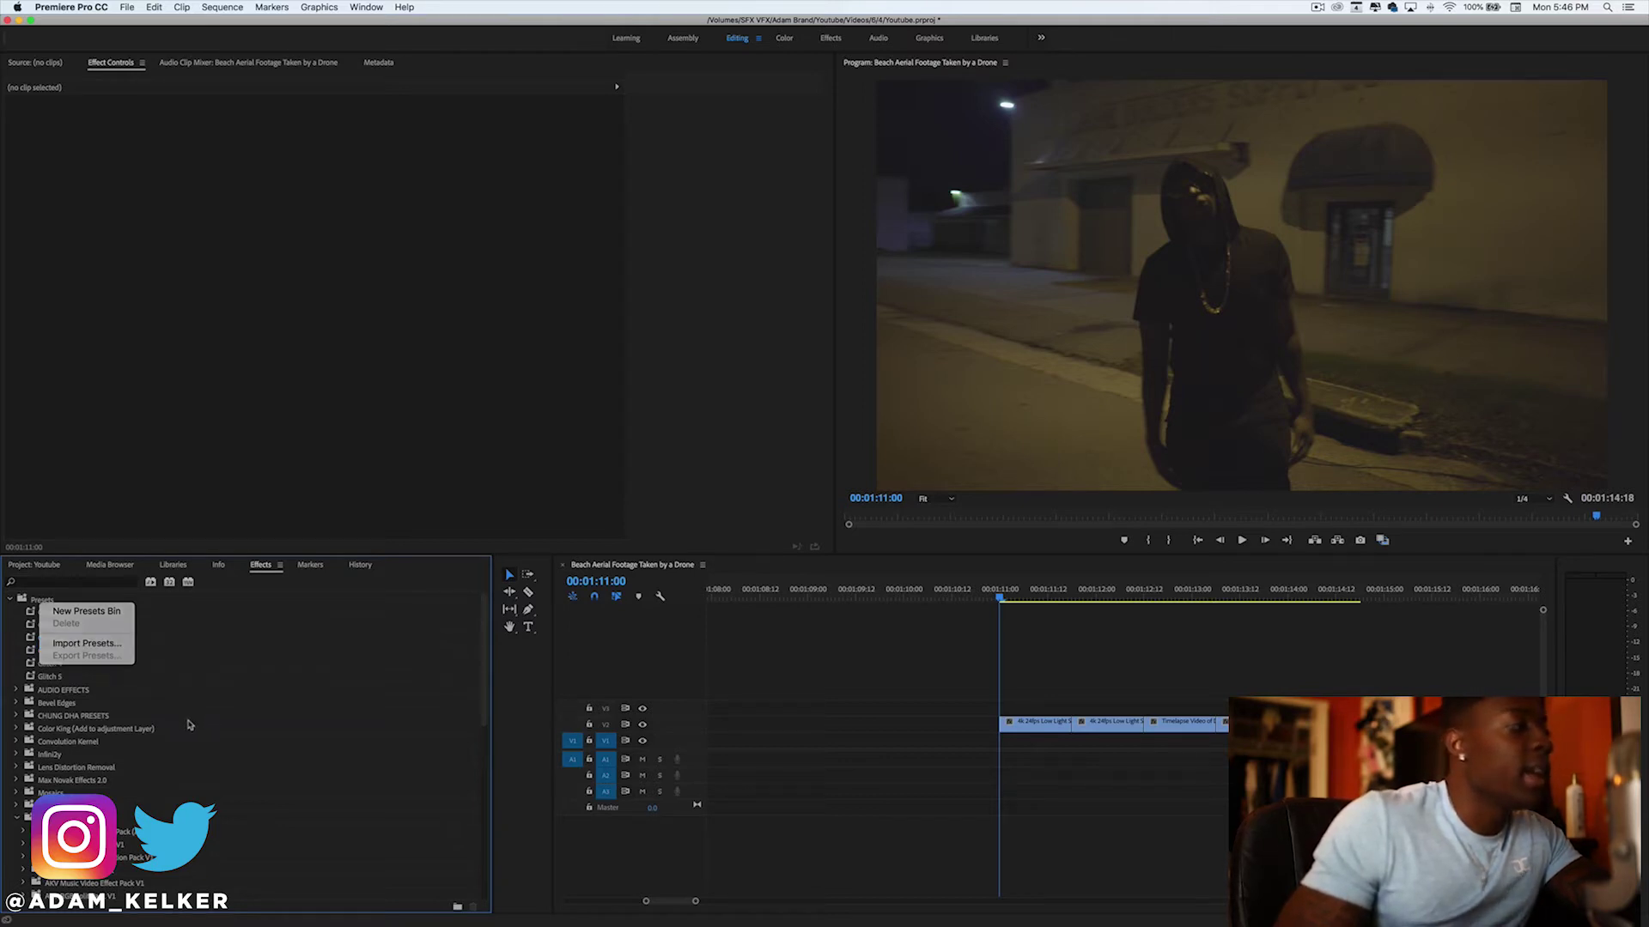
left_click(130, 710)
scroll(129, 708, "down", 6)
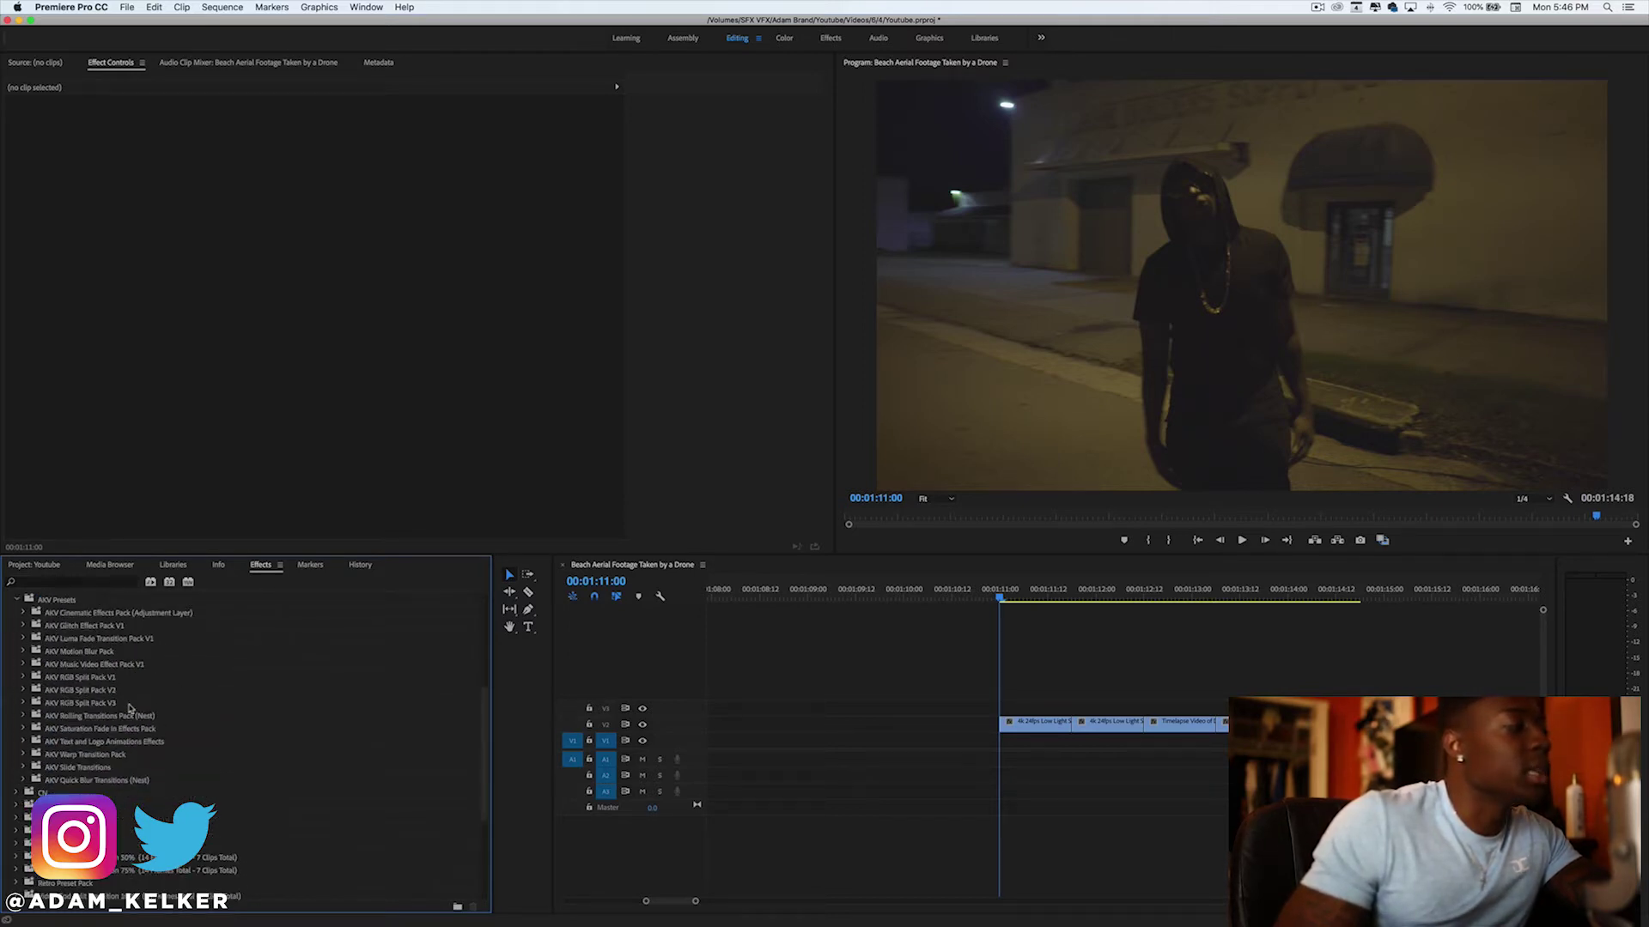
scroll(114, 730, "up", 2)
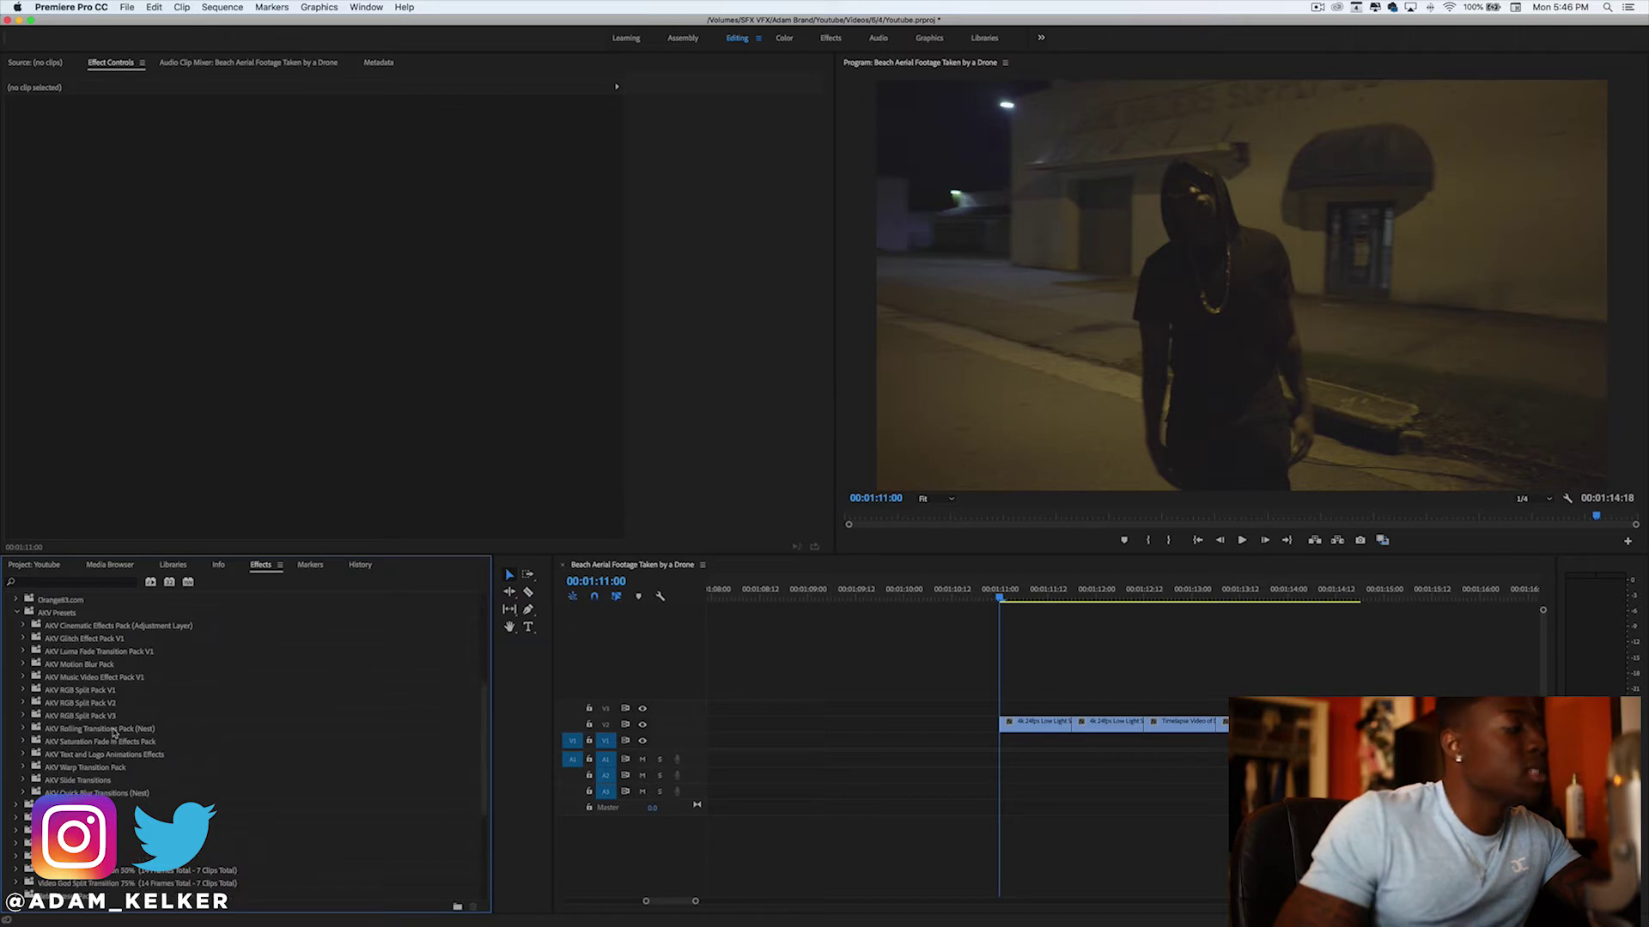
Expand AKV Quick Blur Transitions (Nest) and step through its presets from Full to Vertical.
left_click(22, 806)
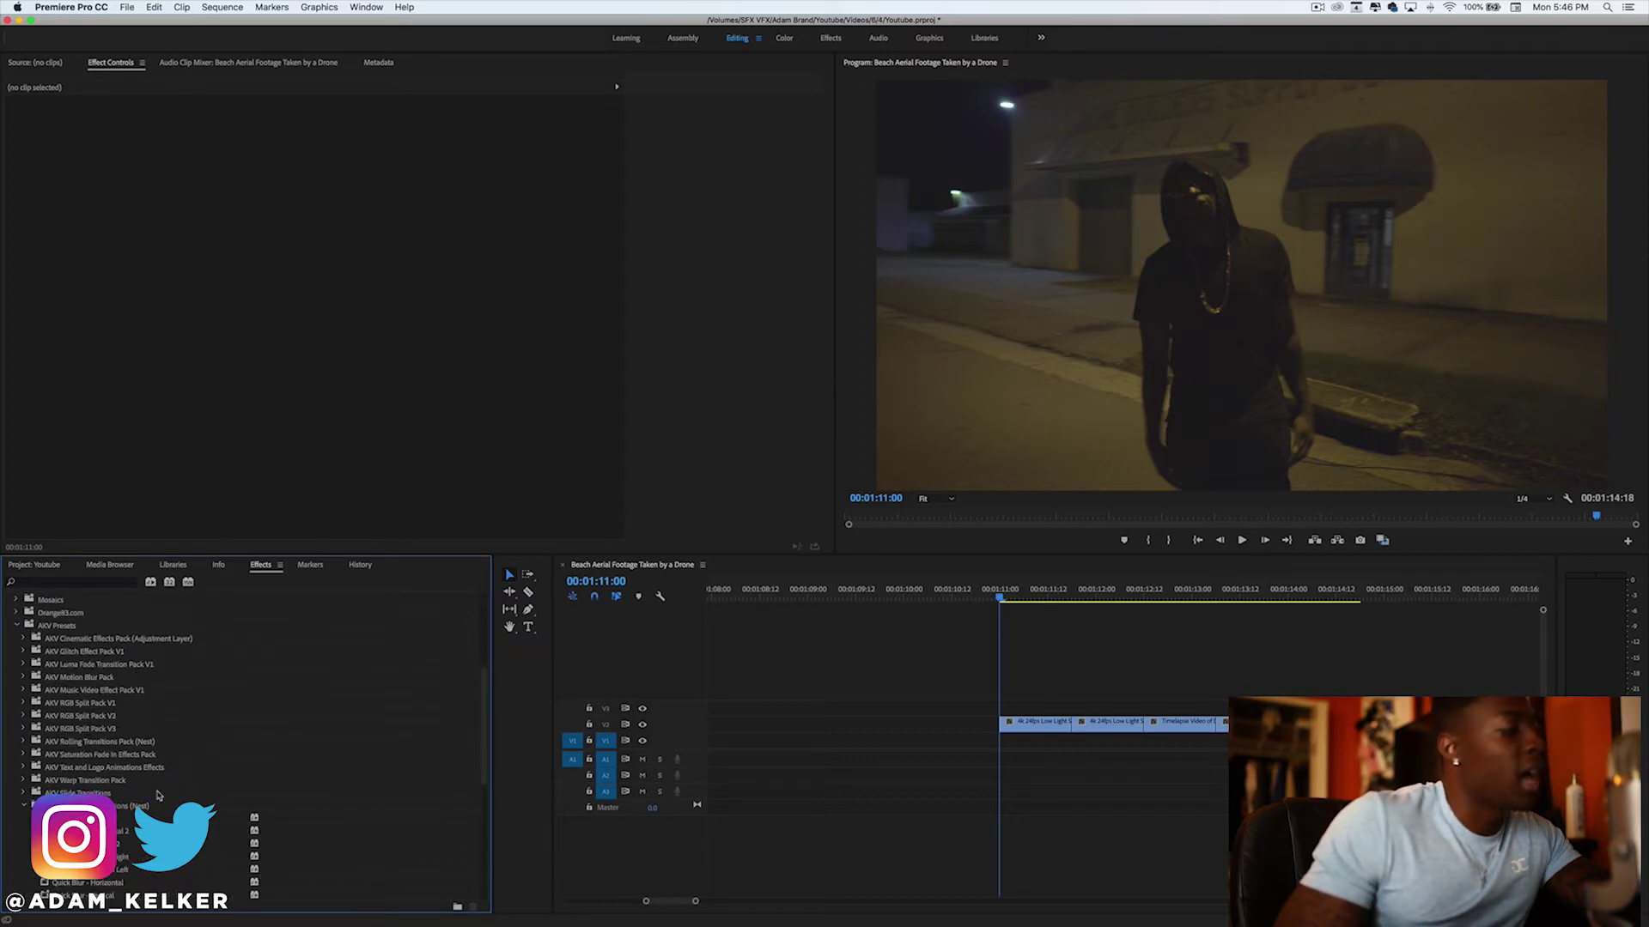
scroll(159, 796, "down", 3)
left_click(83, 704)
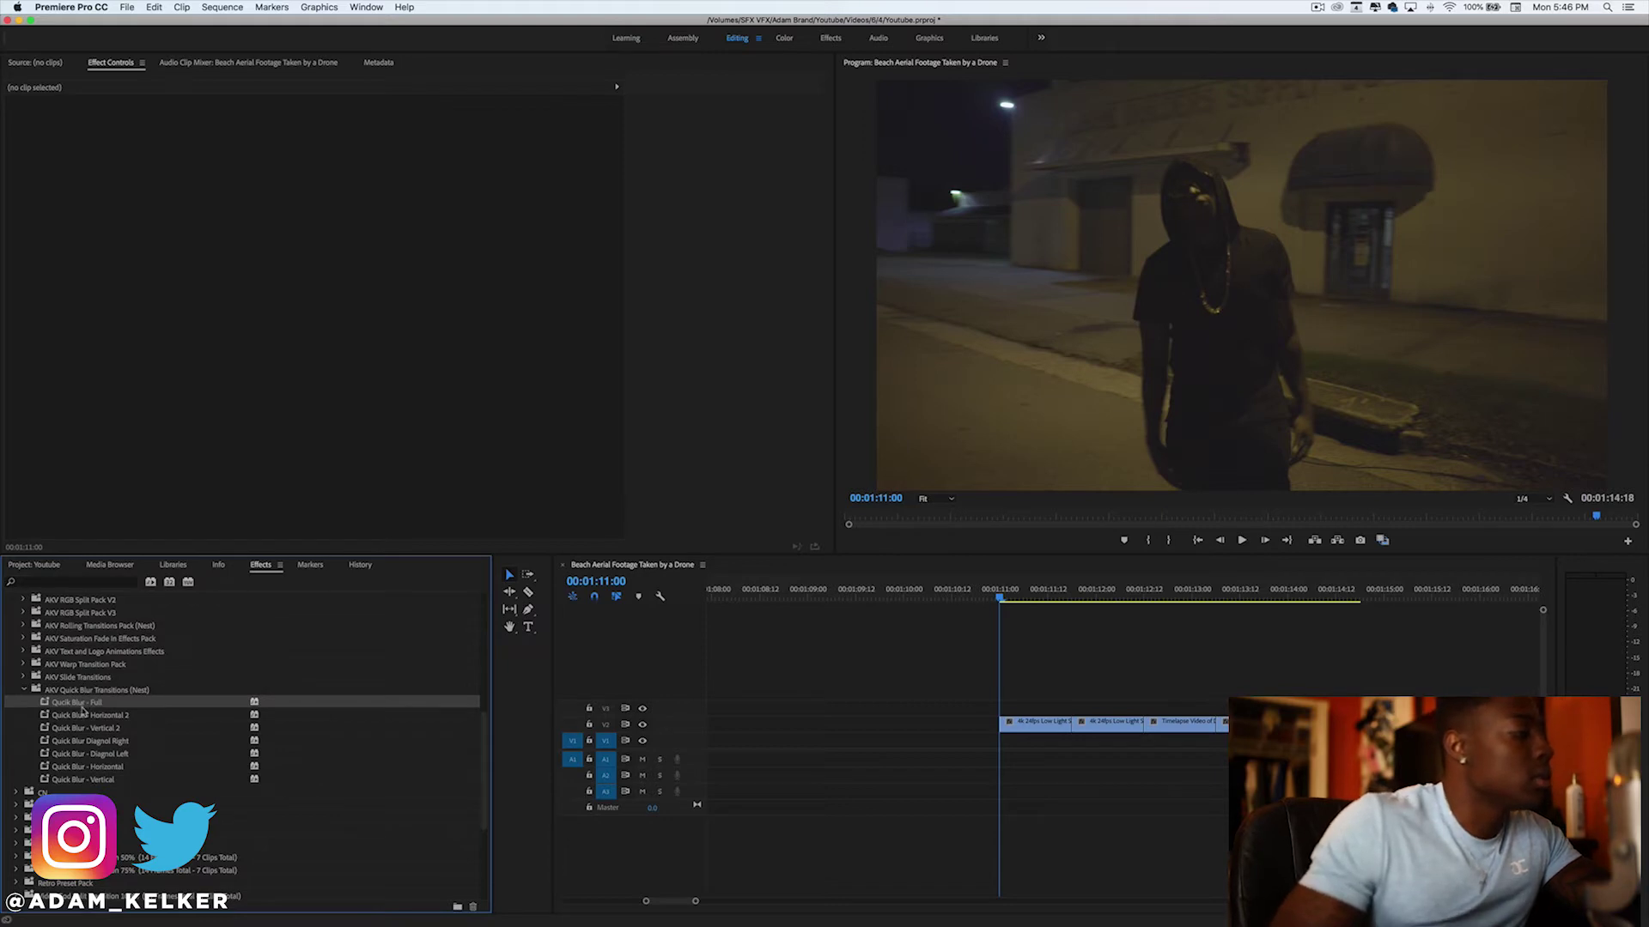
left_click(82, 716)
left_click(83, 728)
left_click(83, 741)
left_click(89, 754)
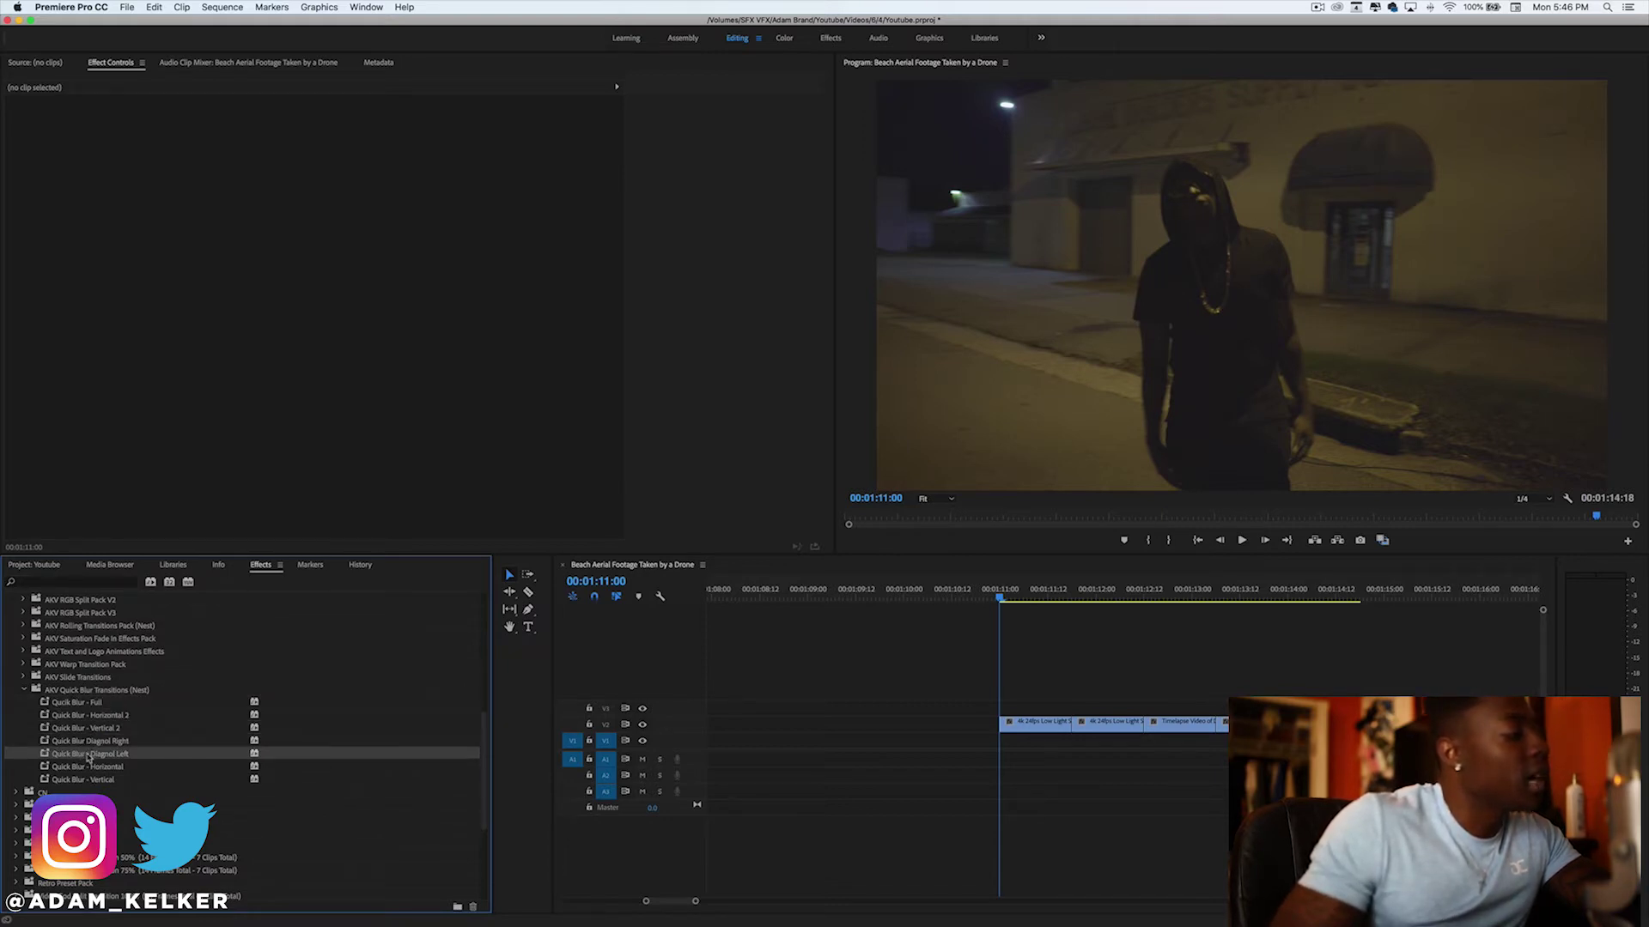
left_click(85, 766)
left_click(86, 780)
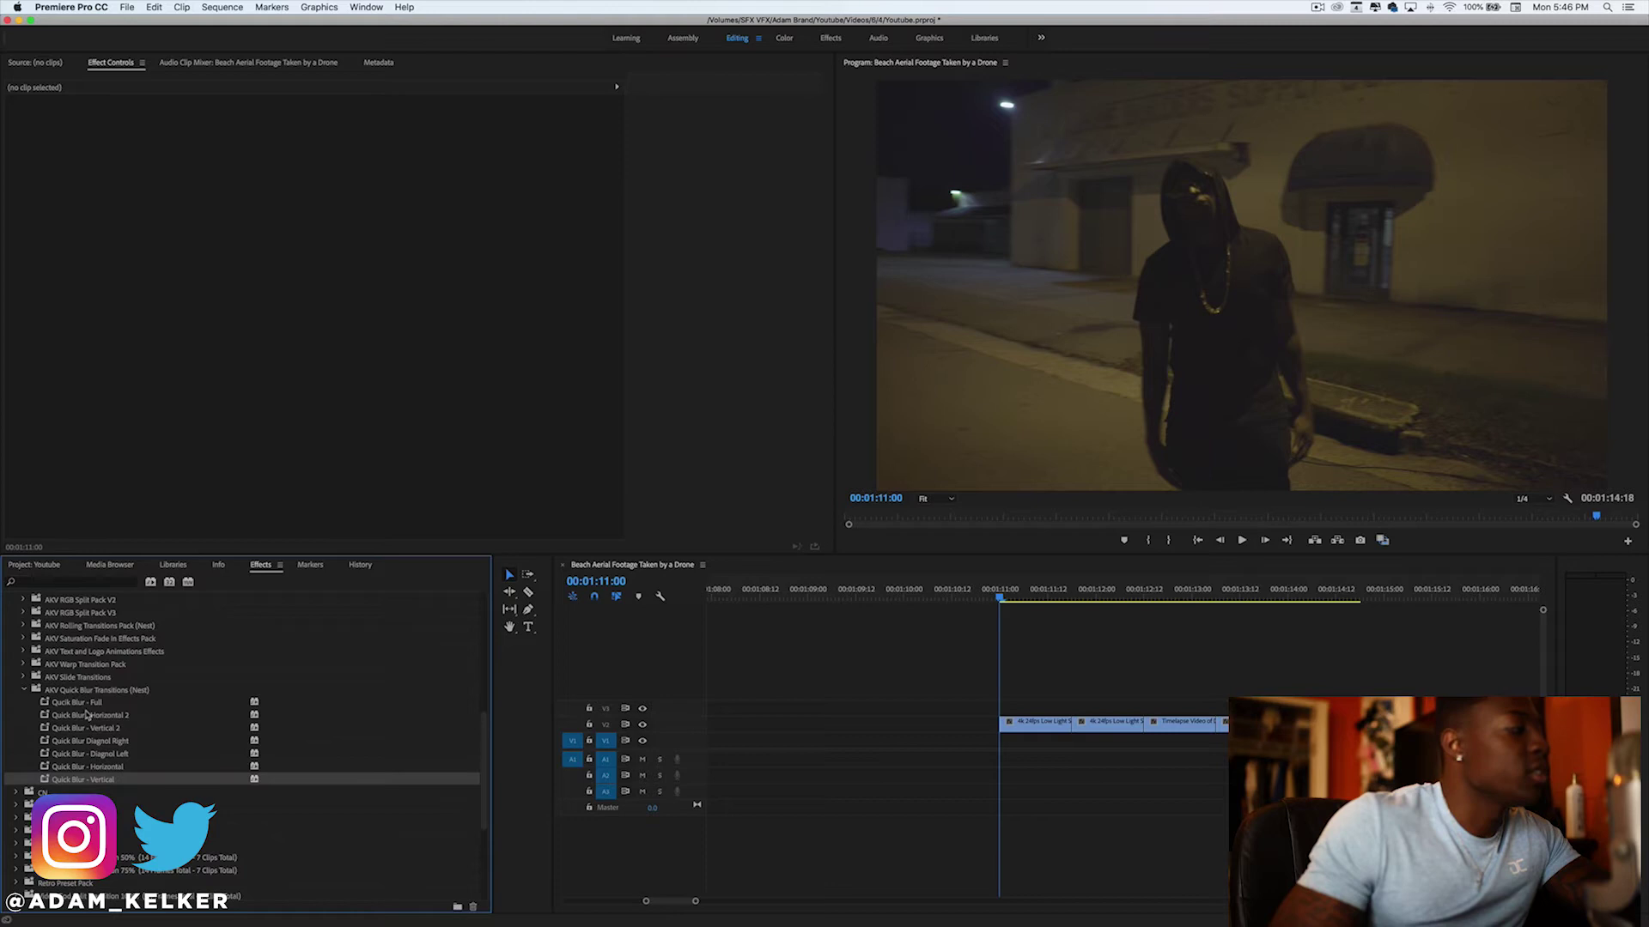
left_click(87, 706)
Split the V1 night-street clip at 00:01:11:13.
left_click(999, 601)
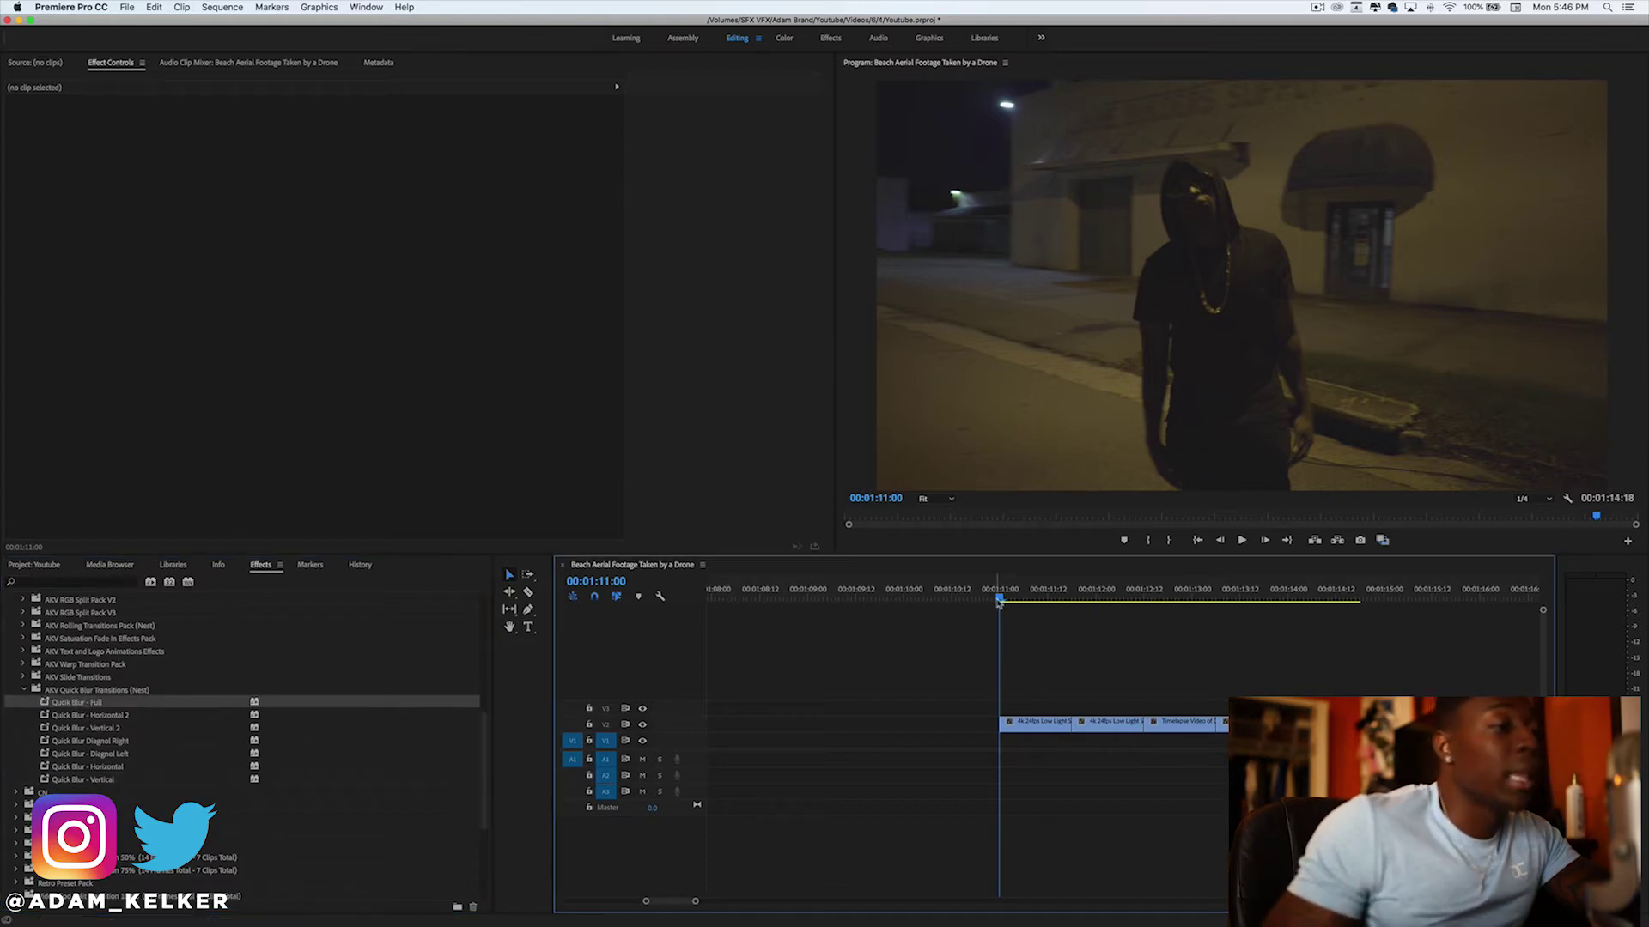
left_click_drag(999, 601, 1072, 601)
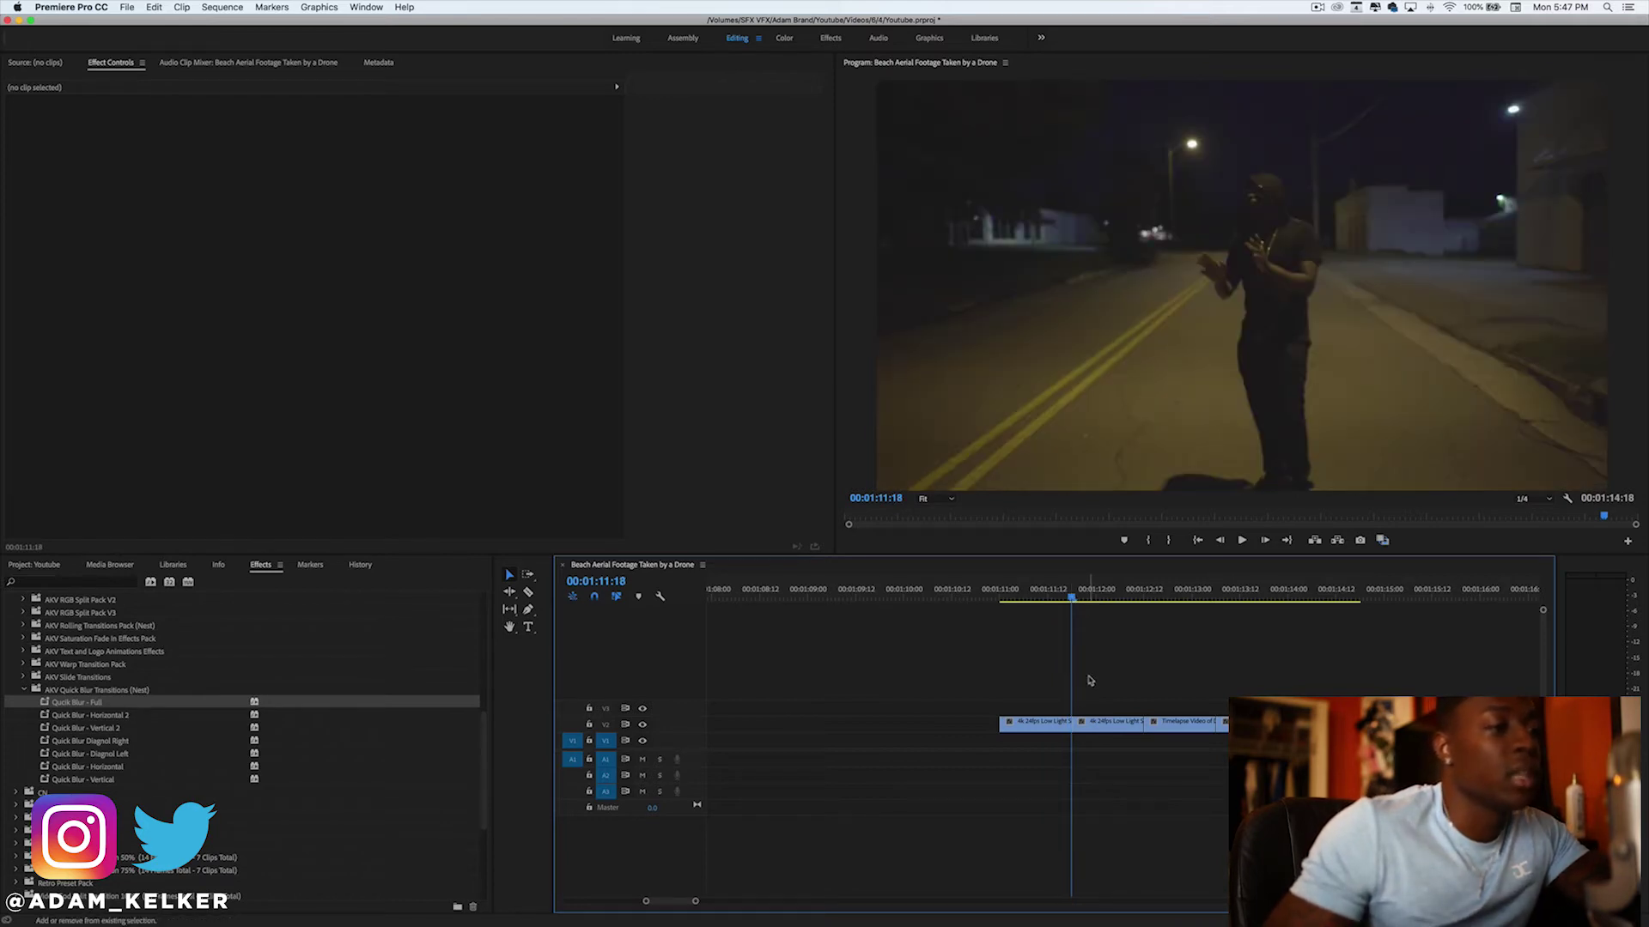
key("shift+Left")
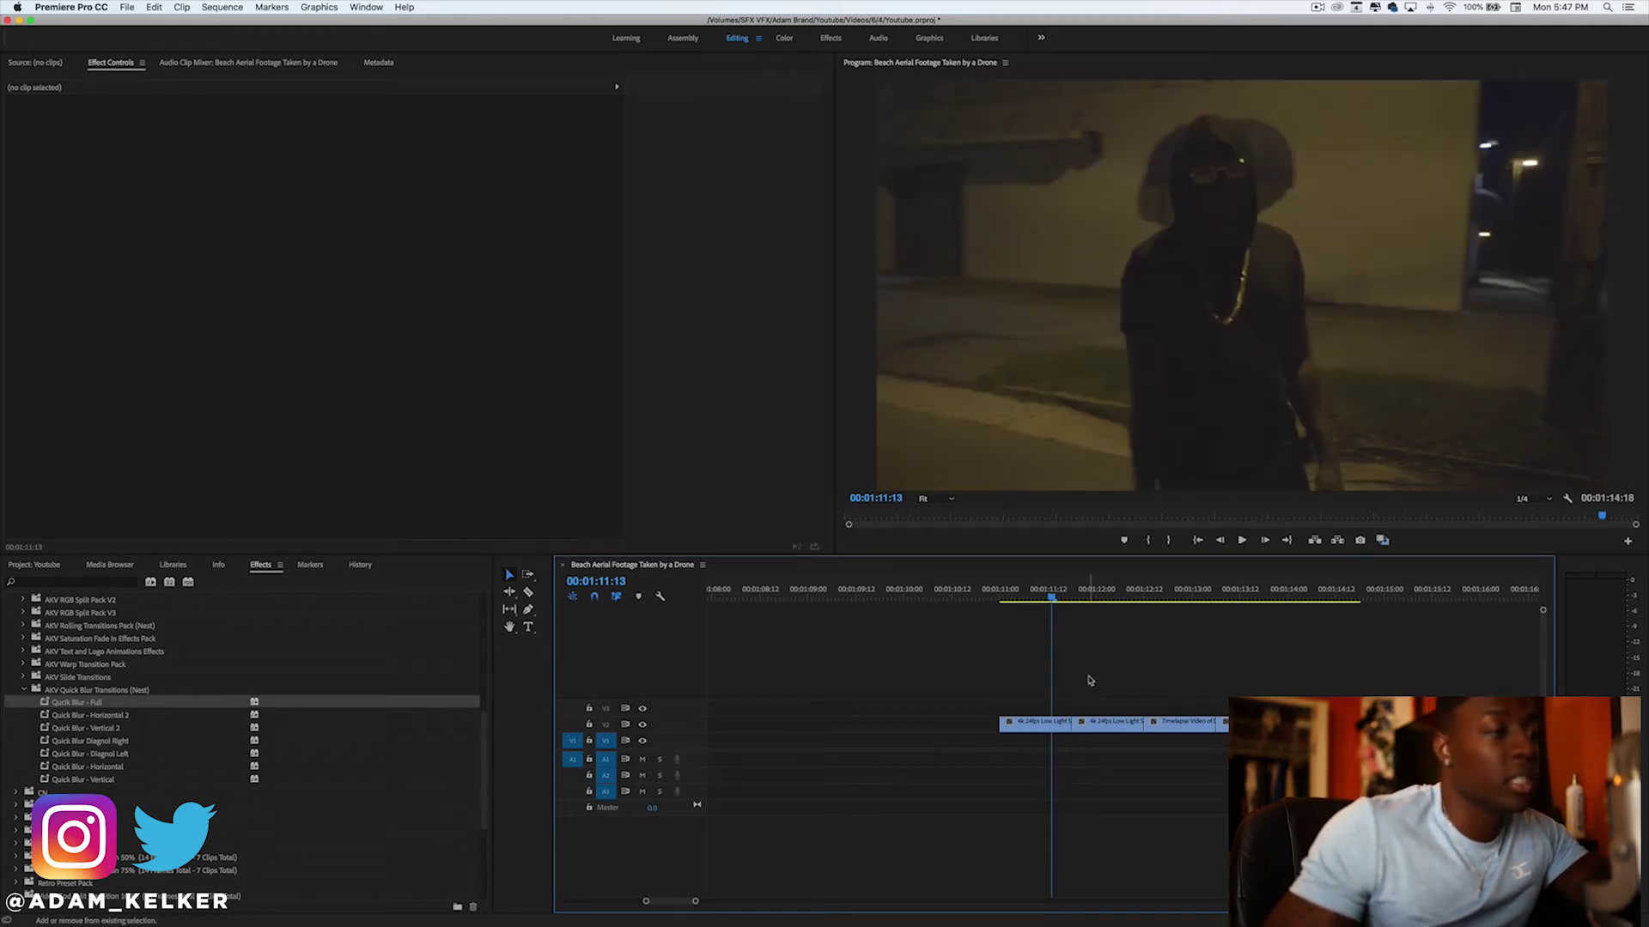
left_click(1055, 722)
key("super+k")
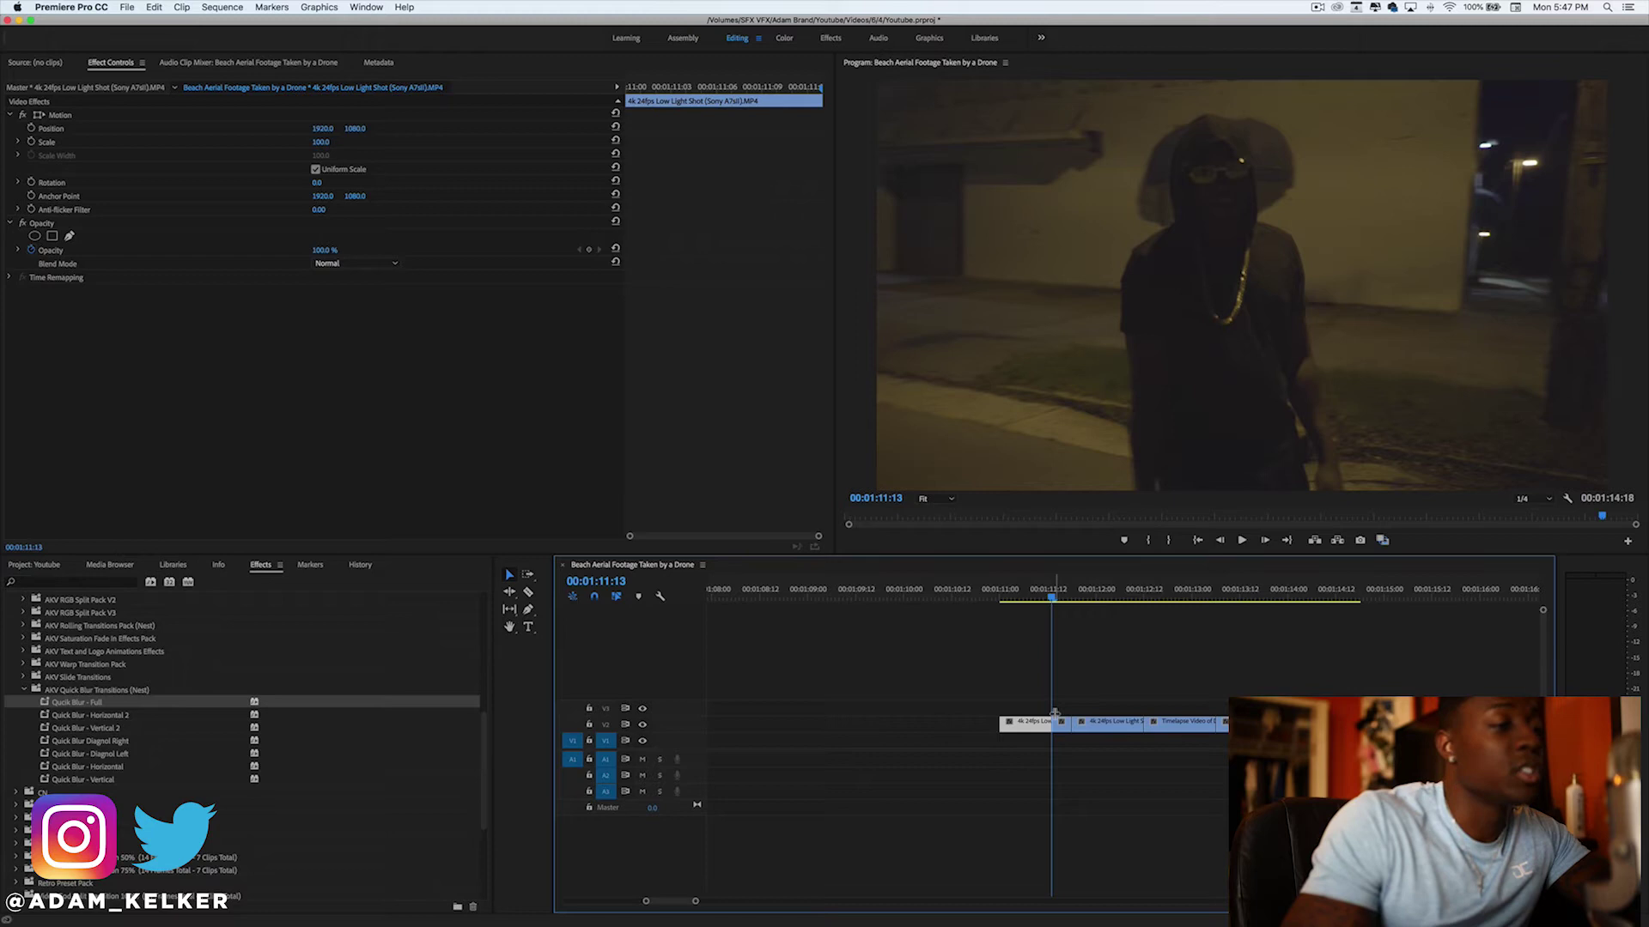
Nest the clips on both sides of the cut at 00:01:11:23 into one sequence.
key("shift+Right")
key("shift+Right")
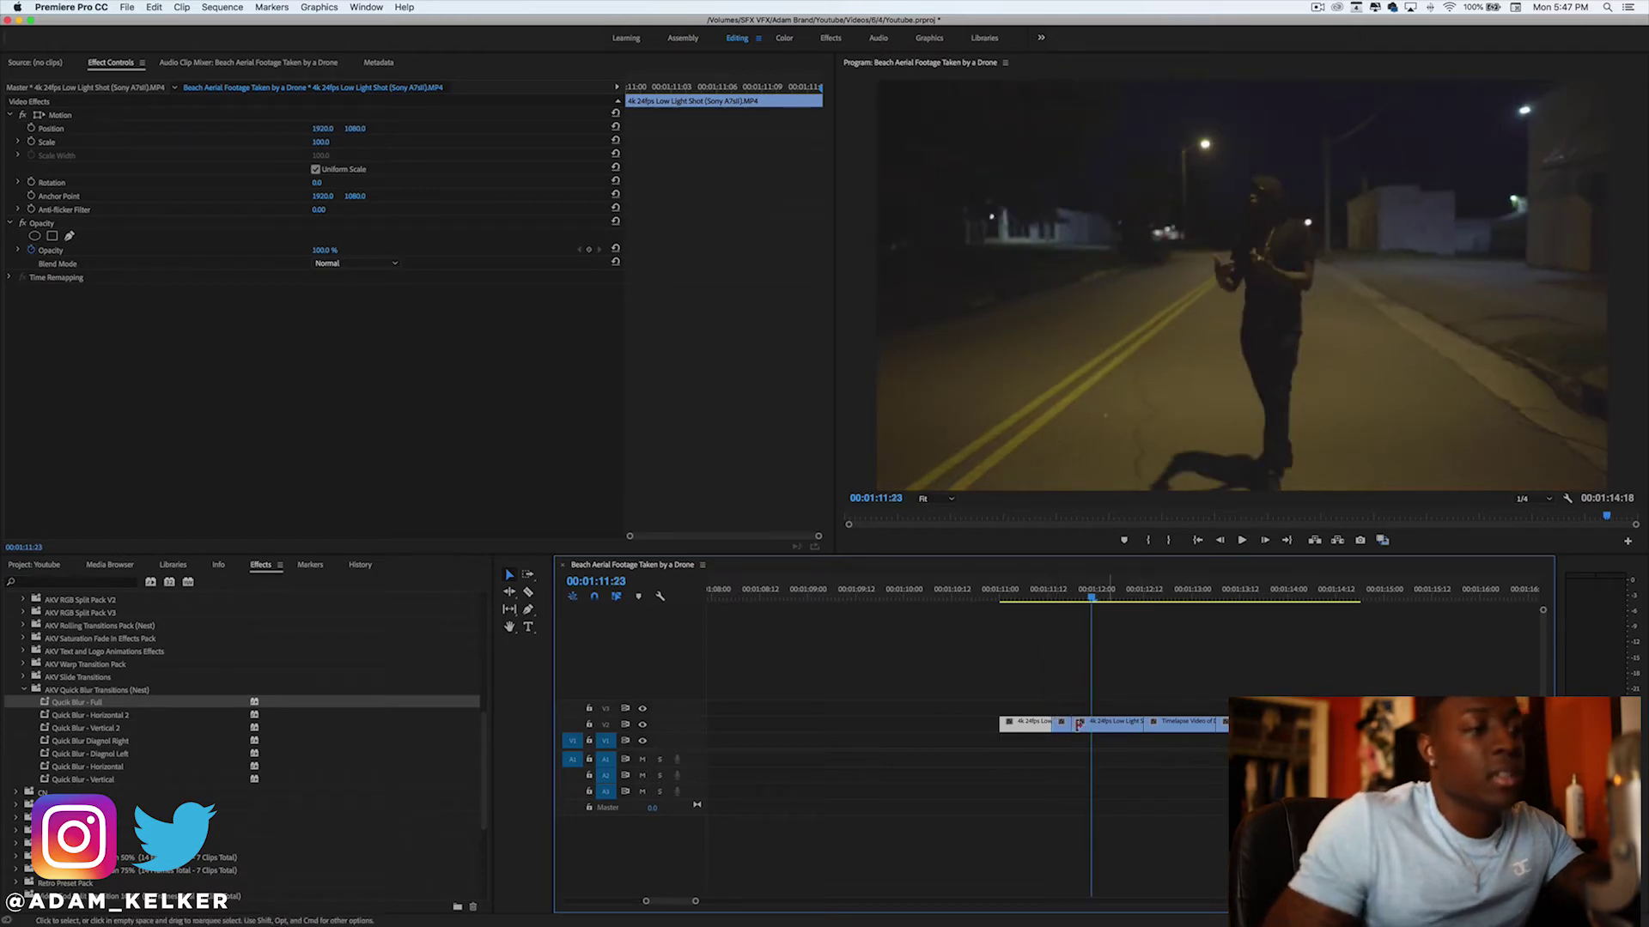
left_click(1090, 724)
left_click_drag(1090, 724, 1068, 728)
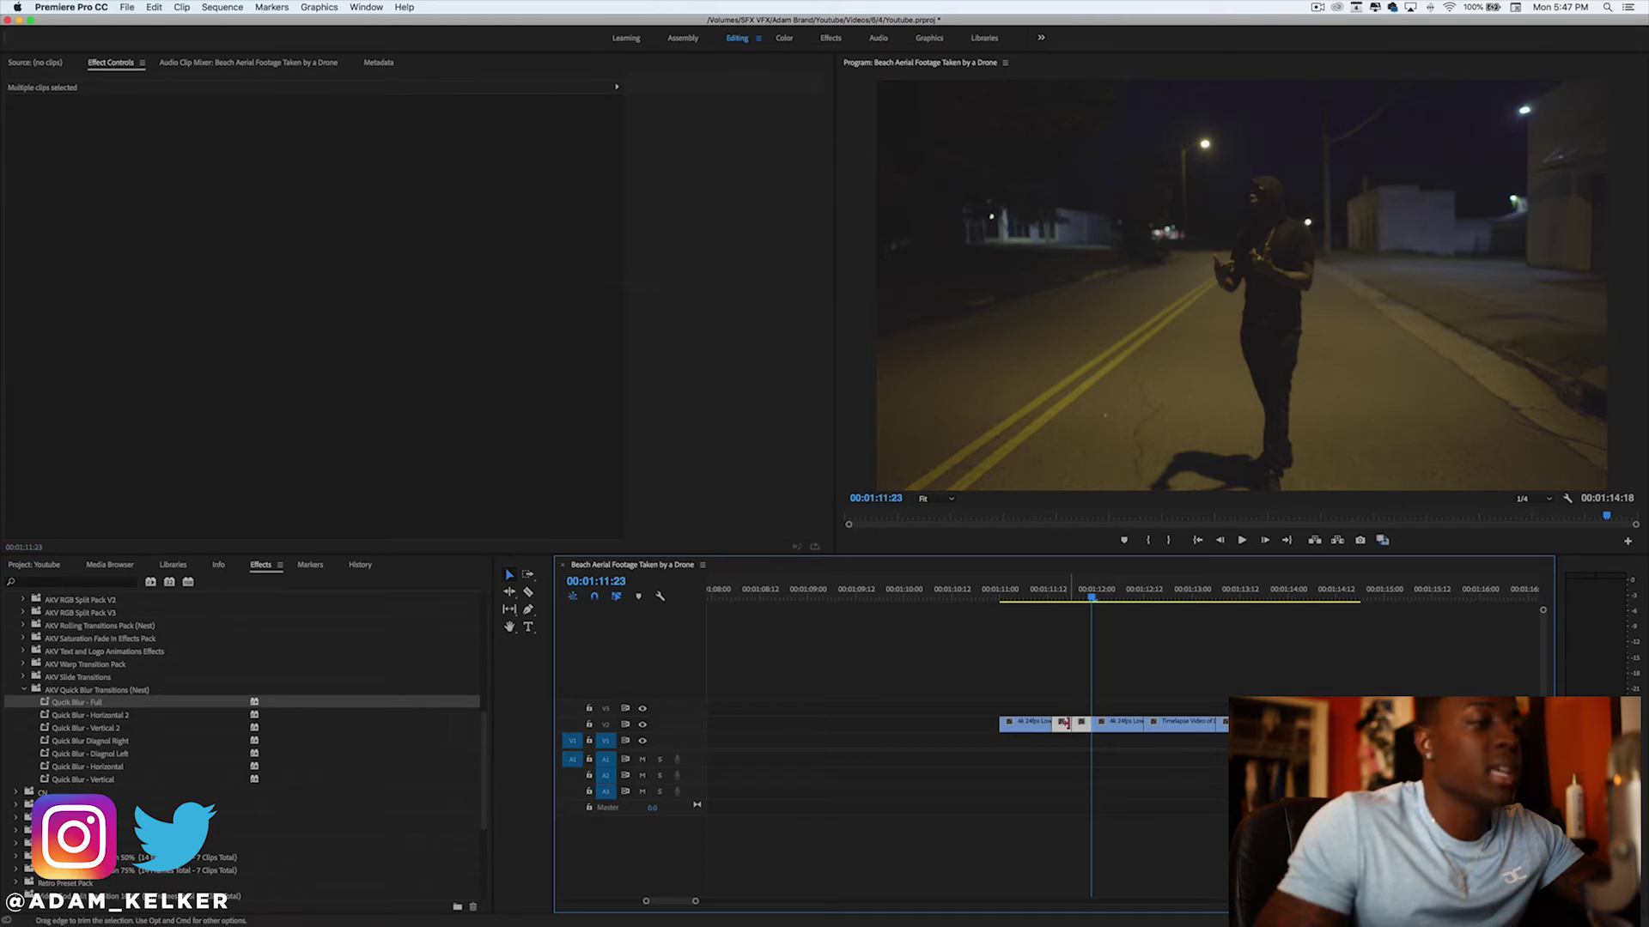
right_click(1069, 725)
left_click(1112, 654)
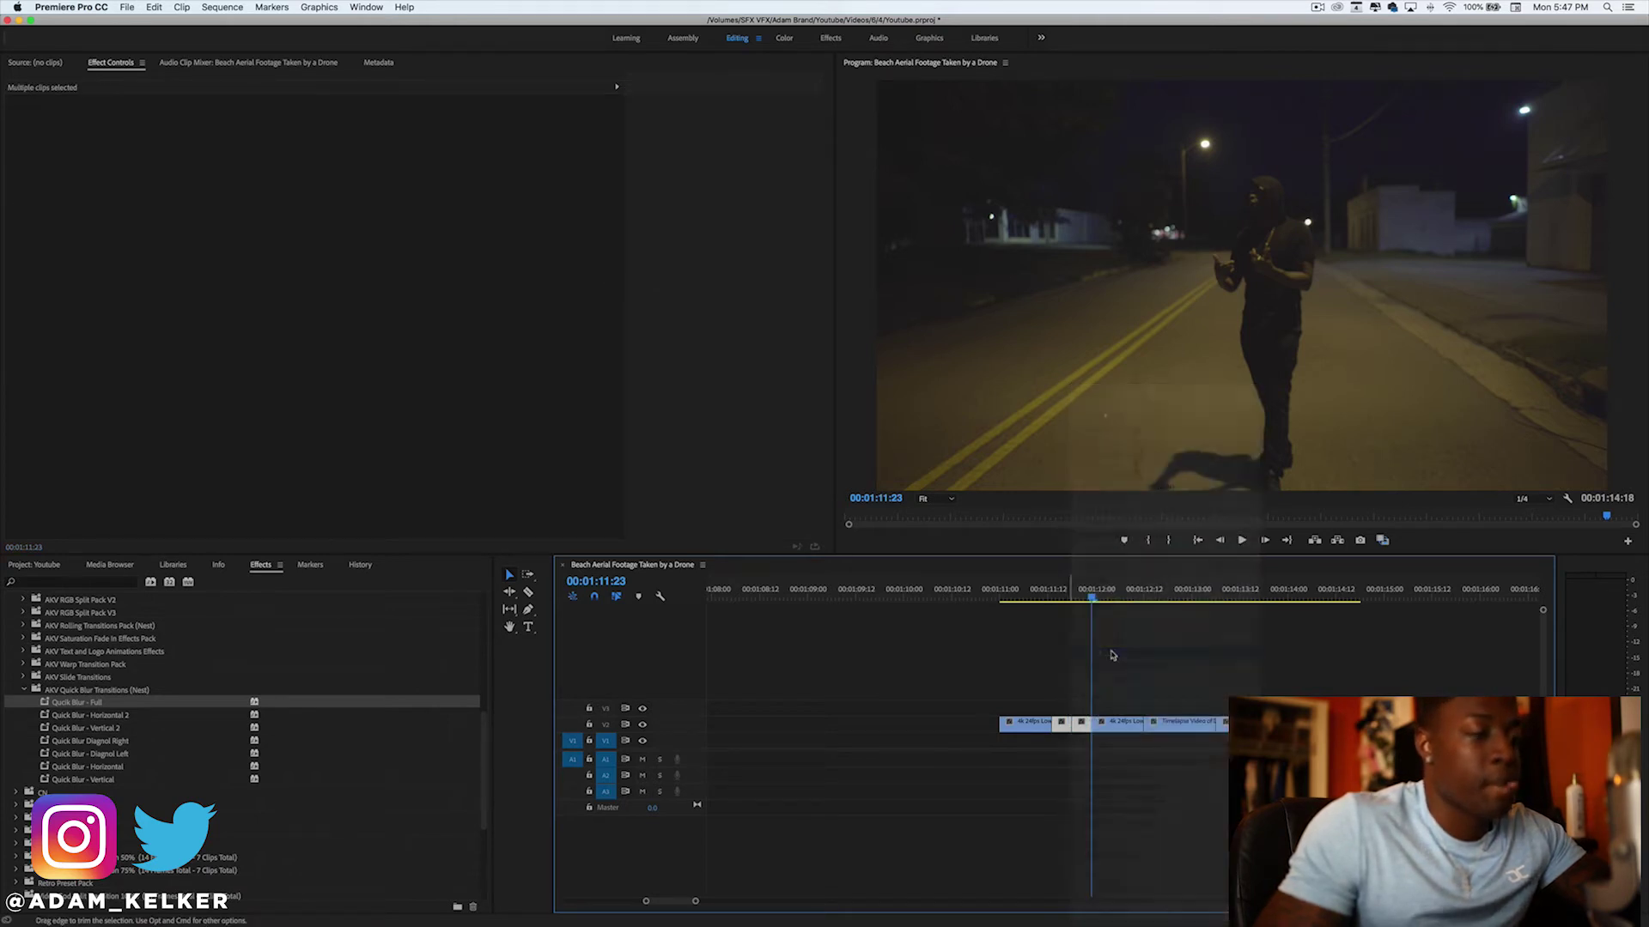
key("Return")
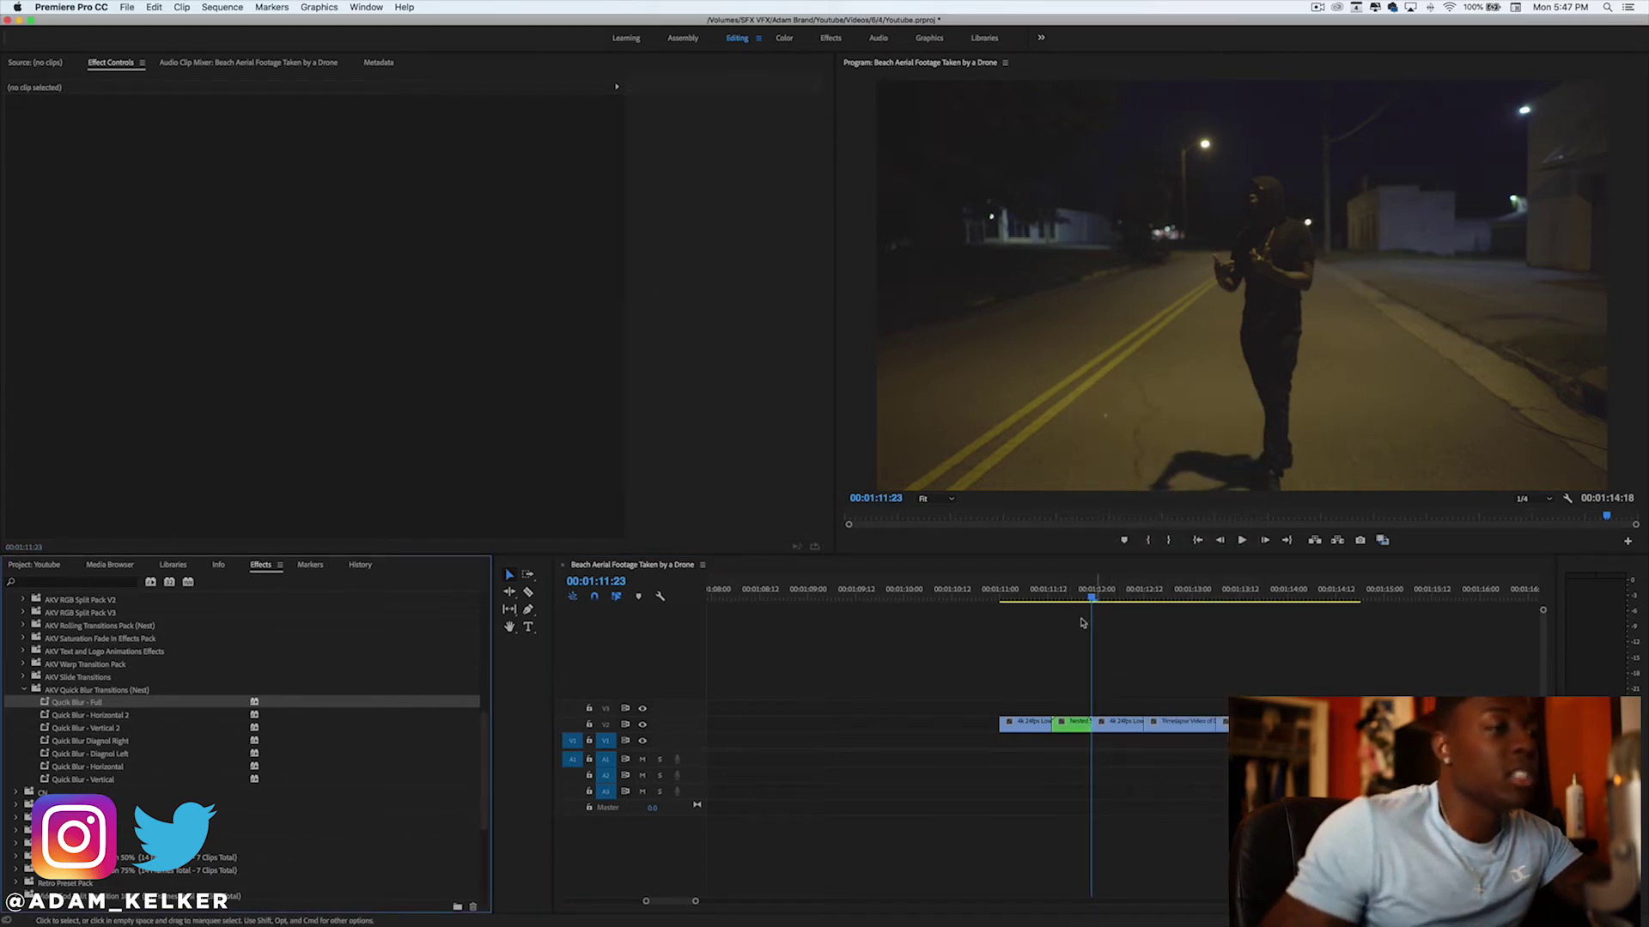
Apply the Quick Blur - Full preset to the nested clip on V1.
left_click(1056, 599)
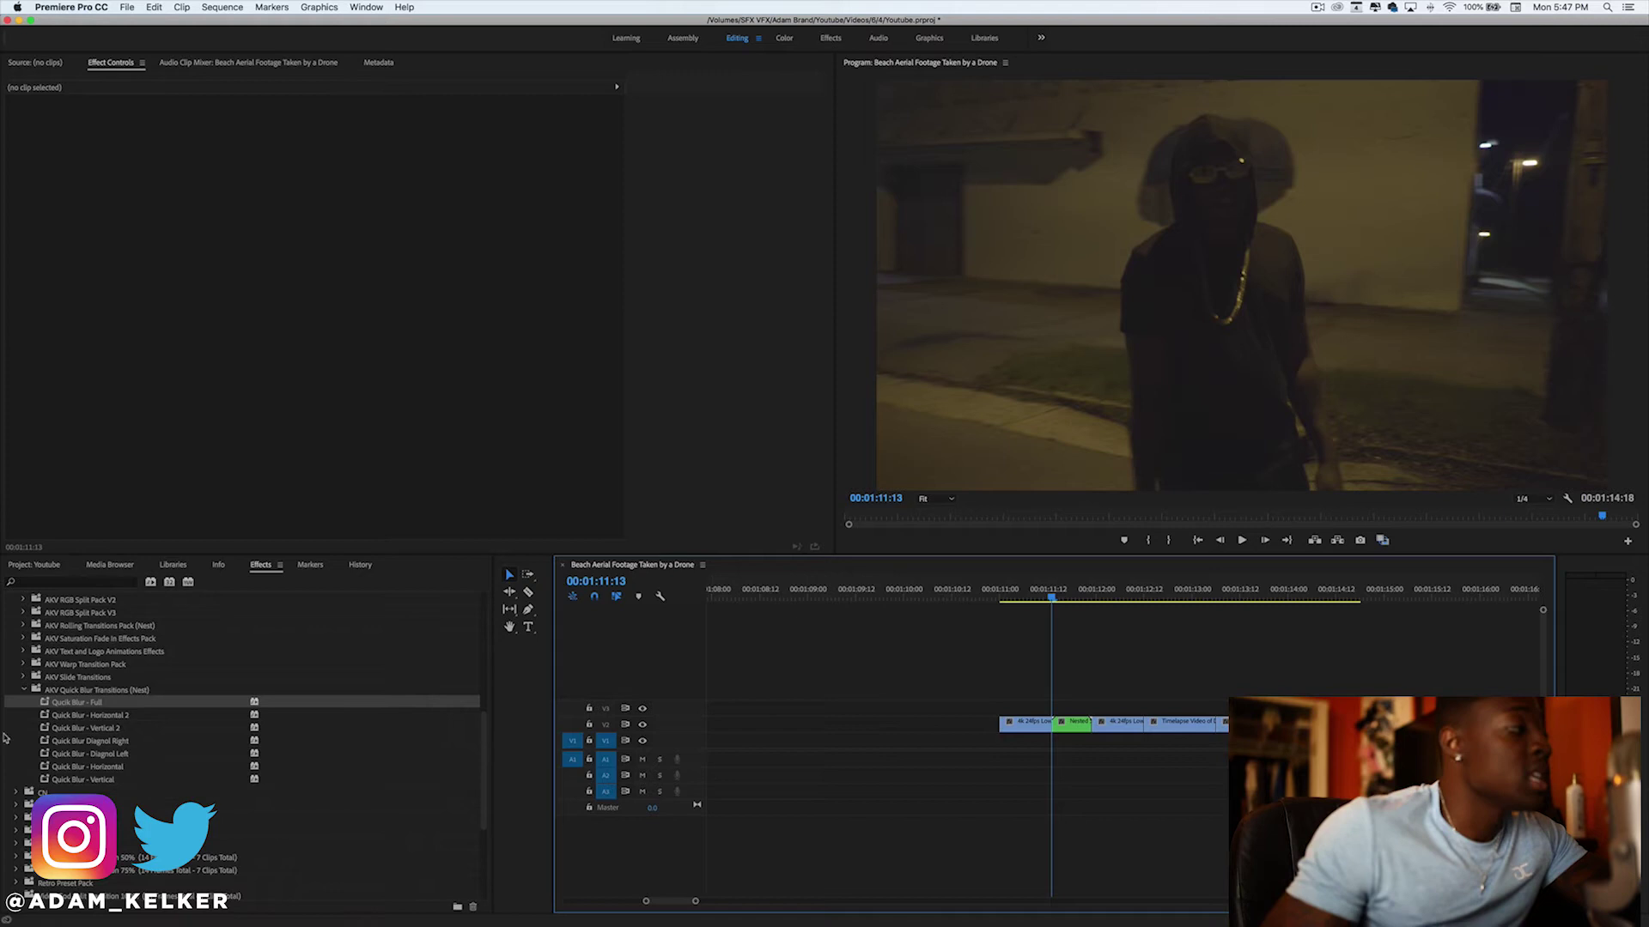
left_click(117, 729)
left_click(109, 742)
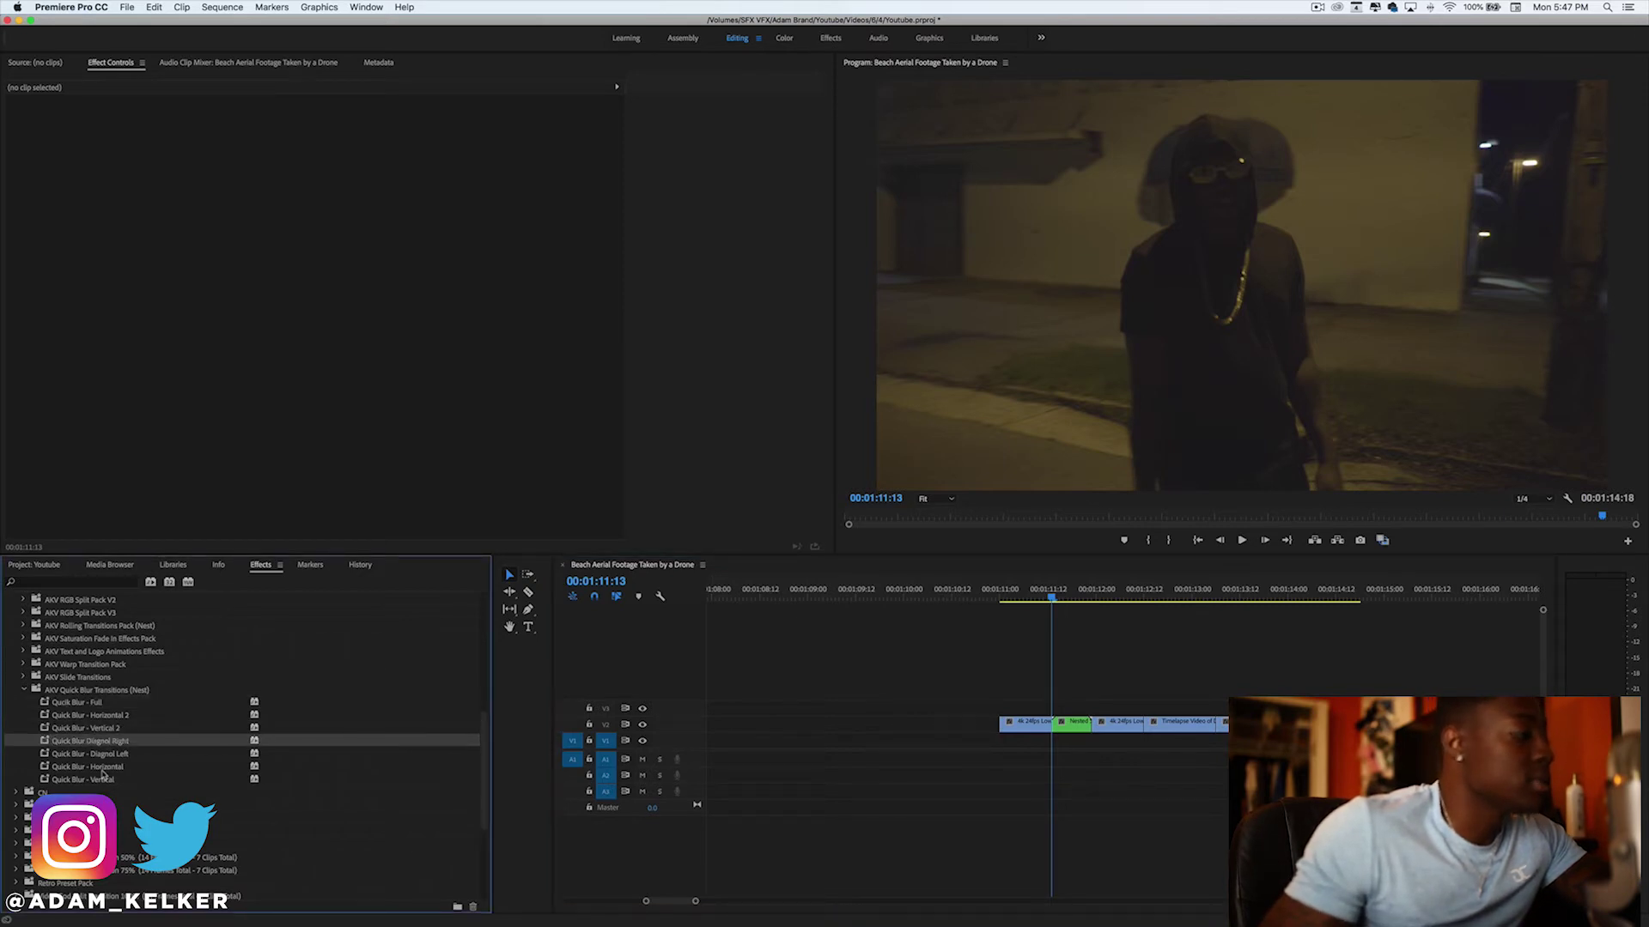
left_click(103, 768)
left_click(99, 780)
left_click(84, 704)
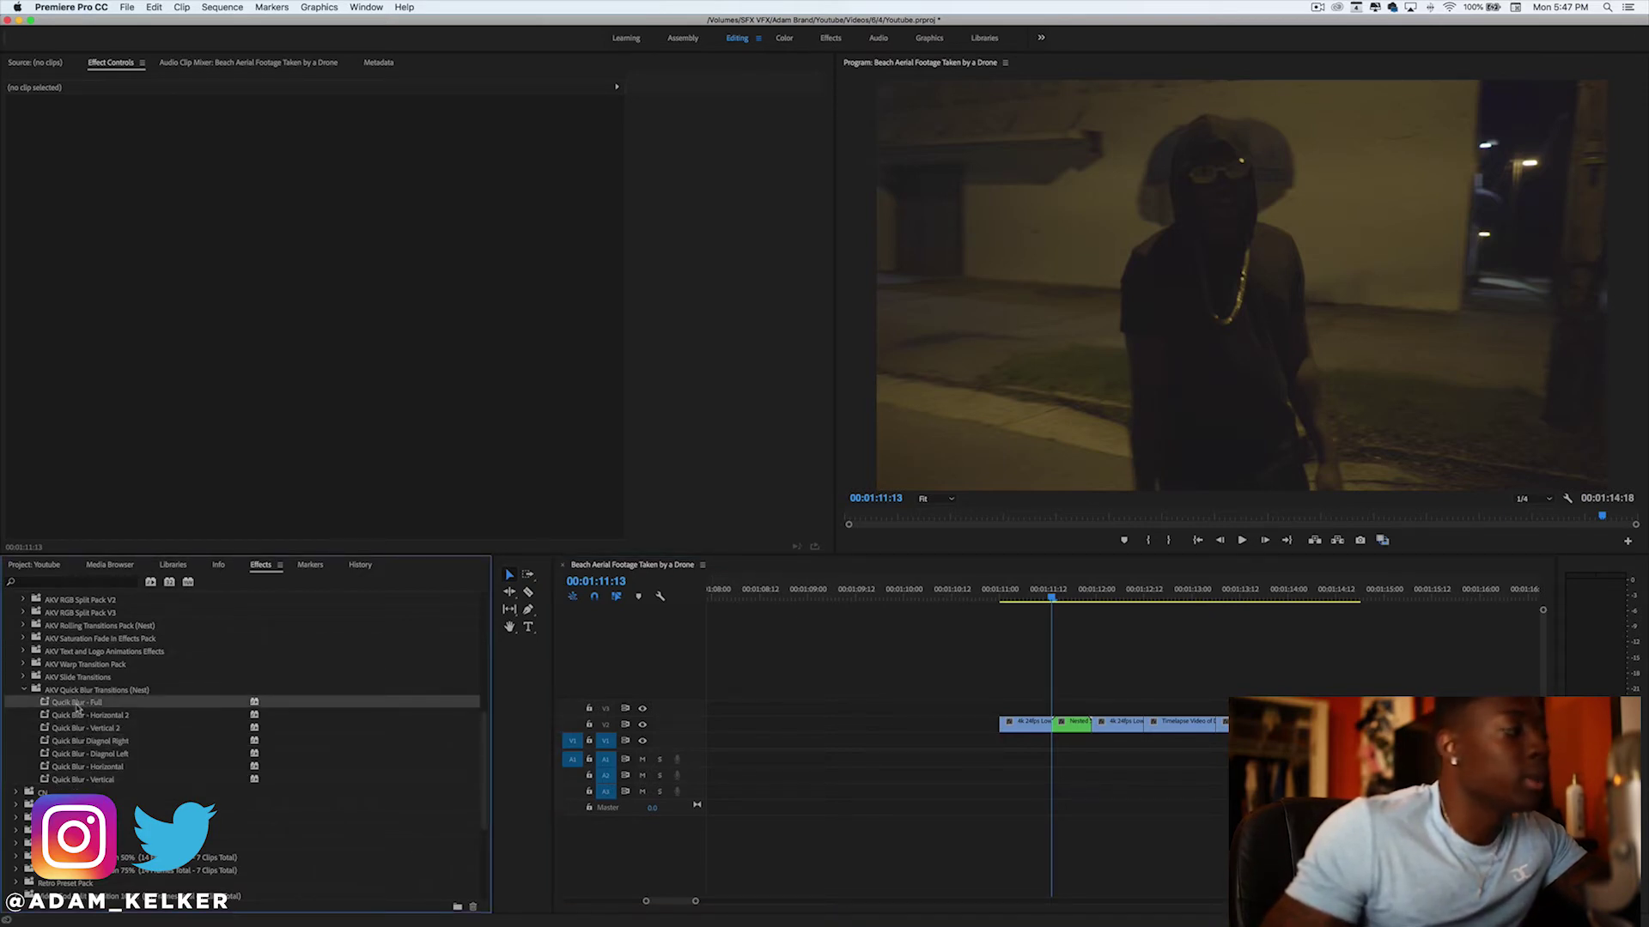
left_click_drag(77, 705, 1063, 723)
Play back the Full blur transition and scrub through it to 01:11:08.
left_click(1025, 606)
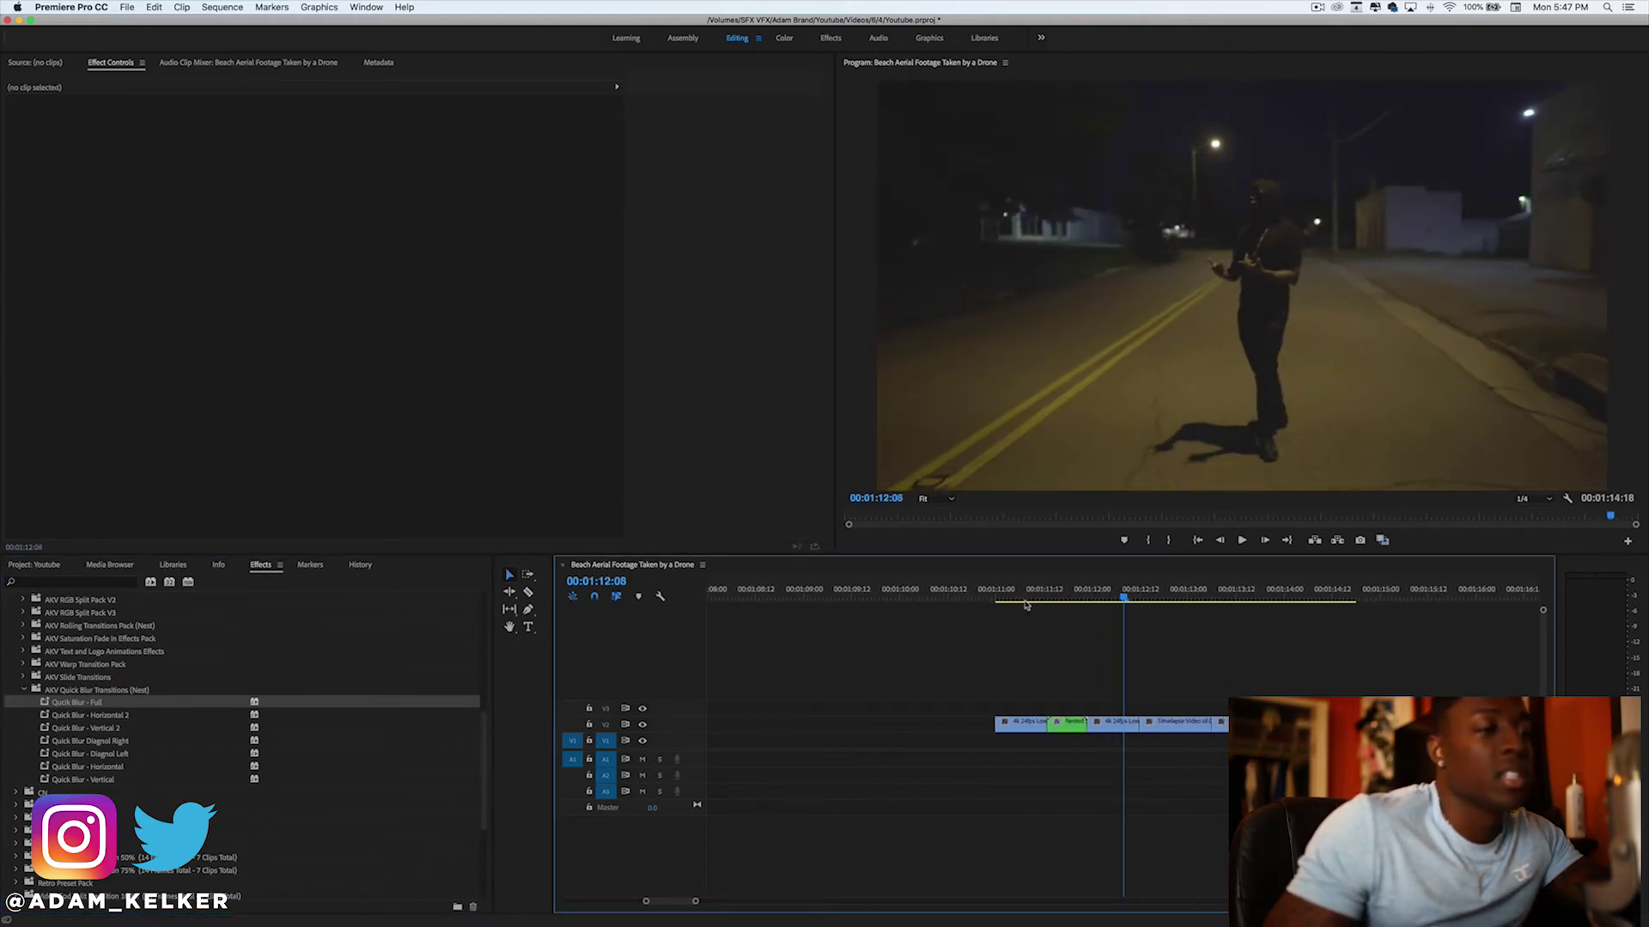
left_click(1025, 605)
key("space")
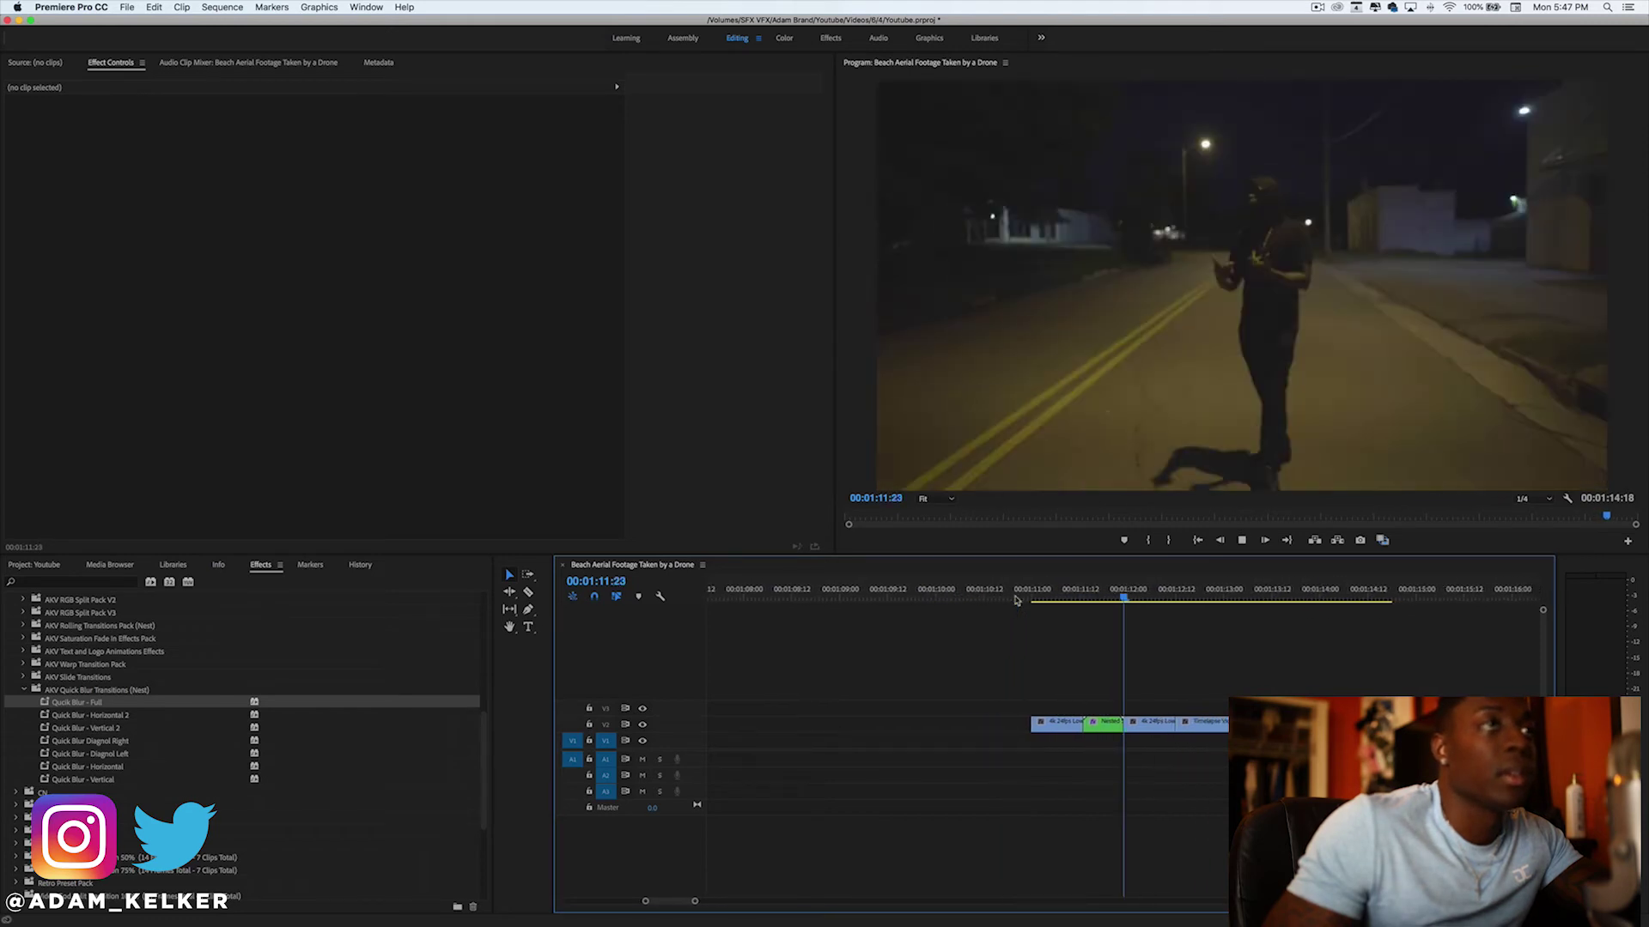
left_click(1084, 599)
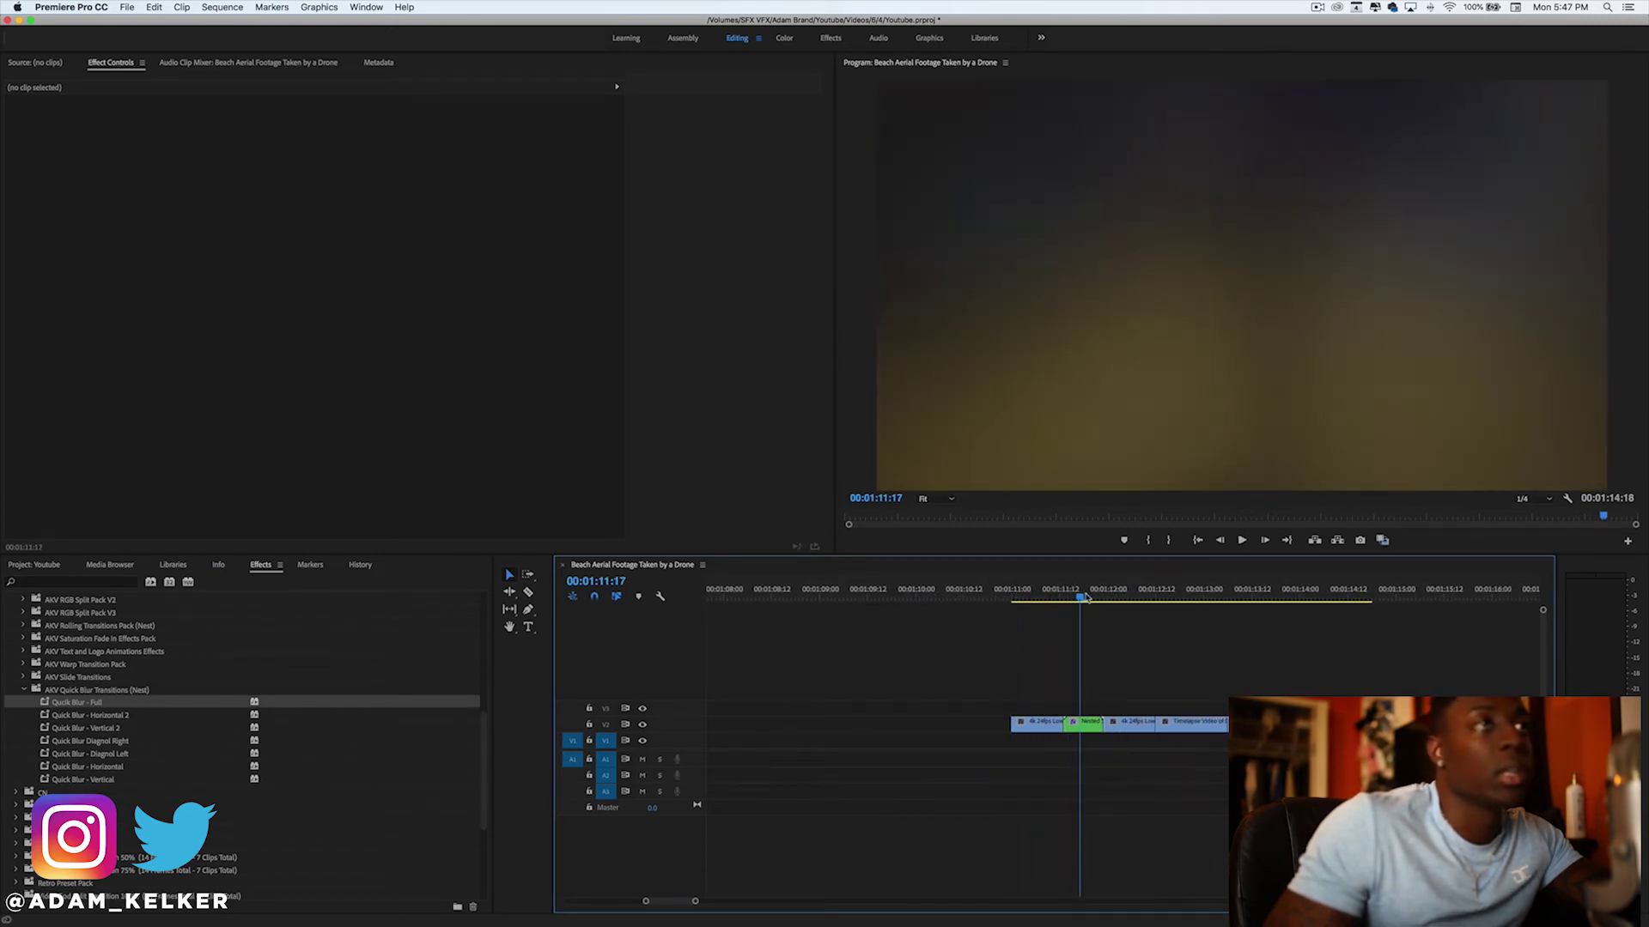
left_click_drag(1083, 598, 1044, 603)
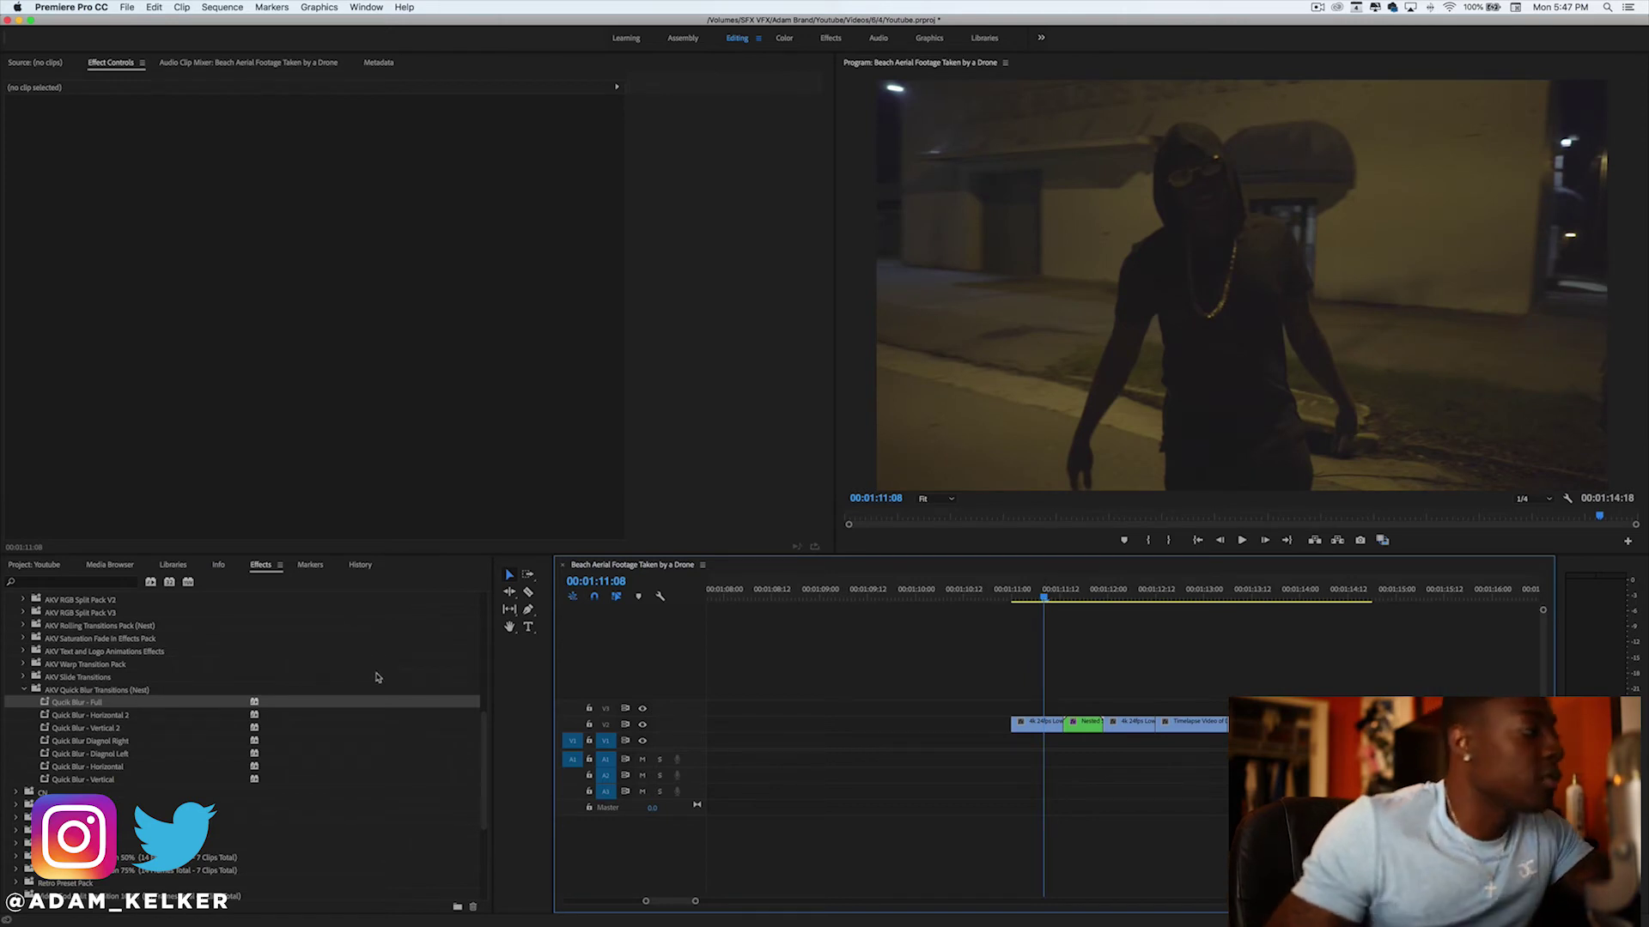
Apply the Quick Blur - Vertical preset to the nested clip.
left_click(109, 730)
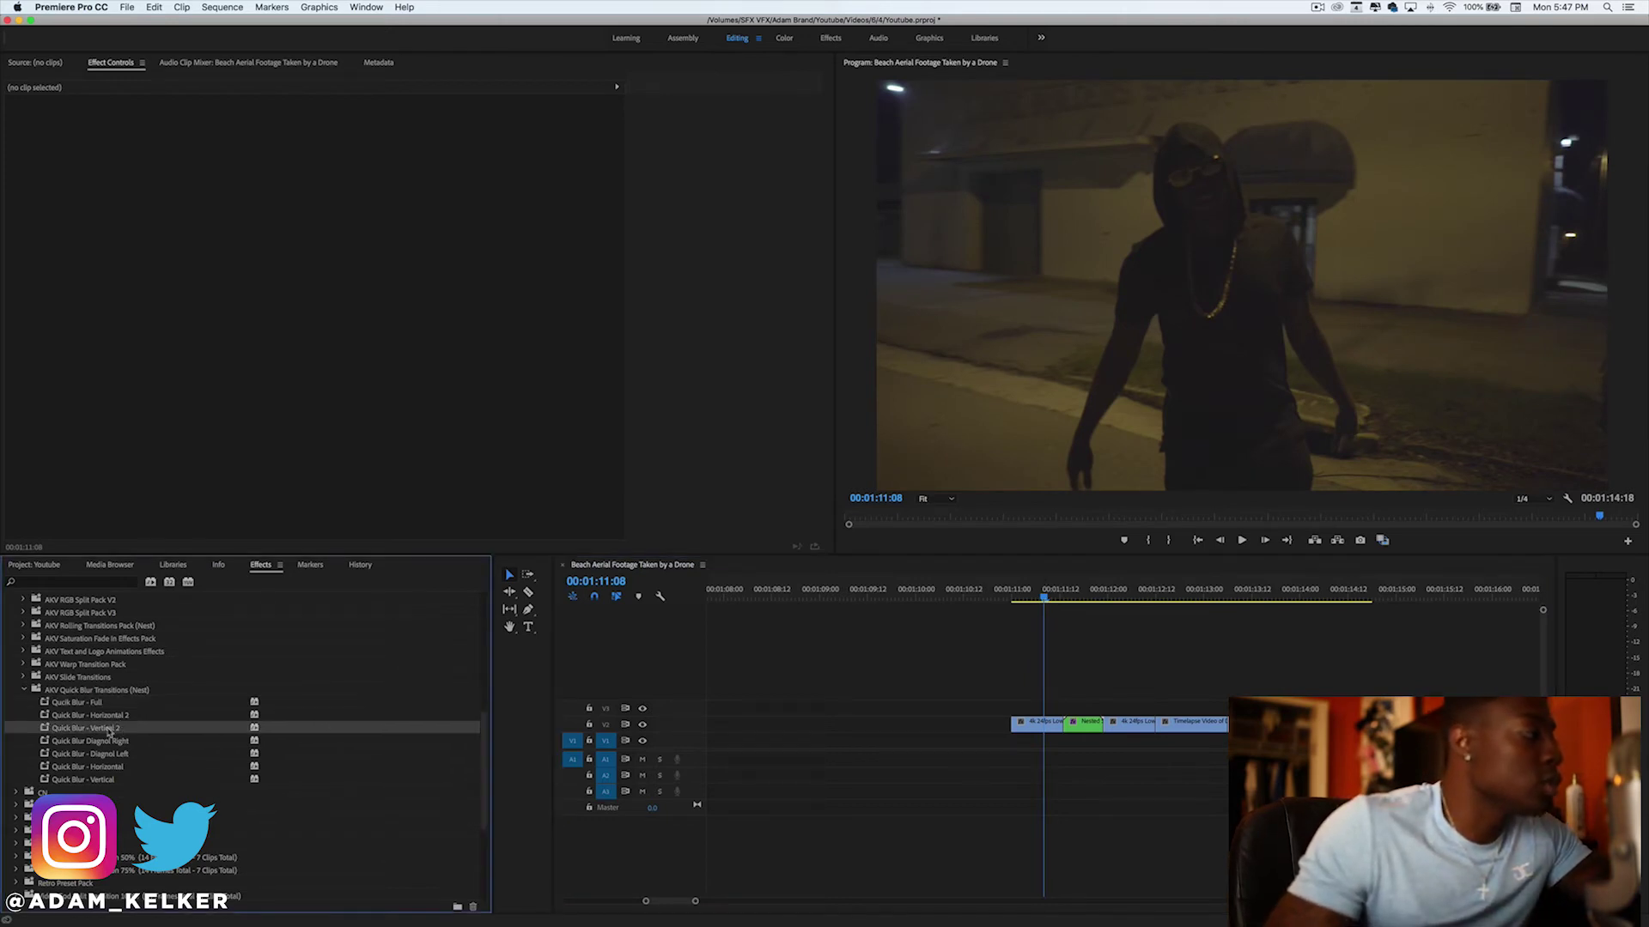
left_click(104, 769)
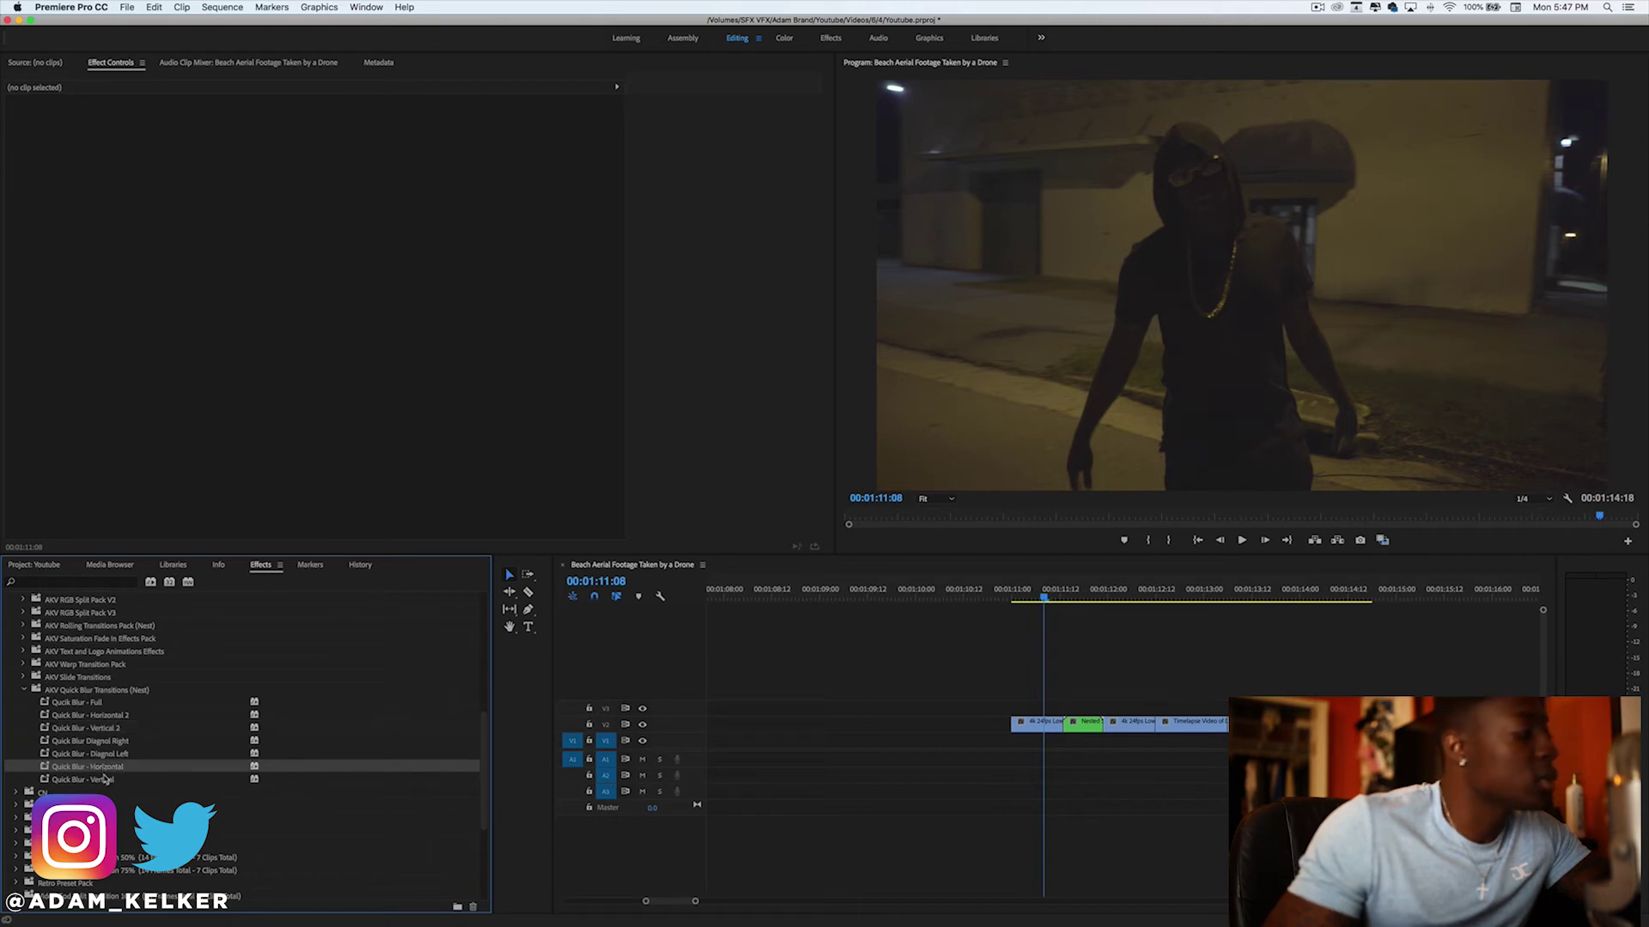
left_click(104, 781)
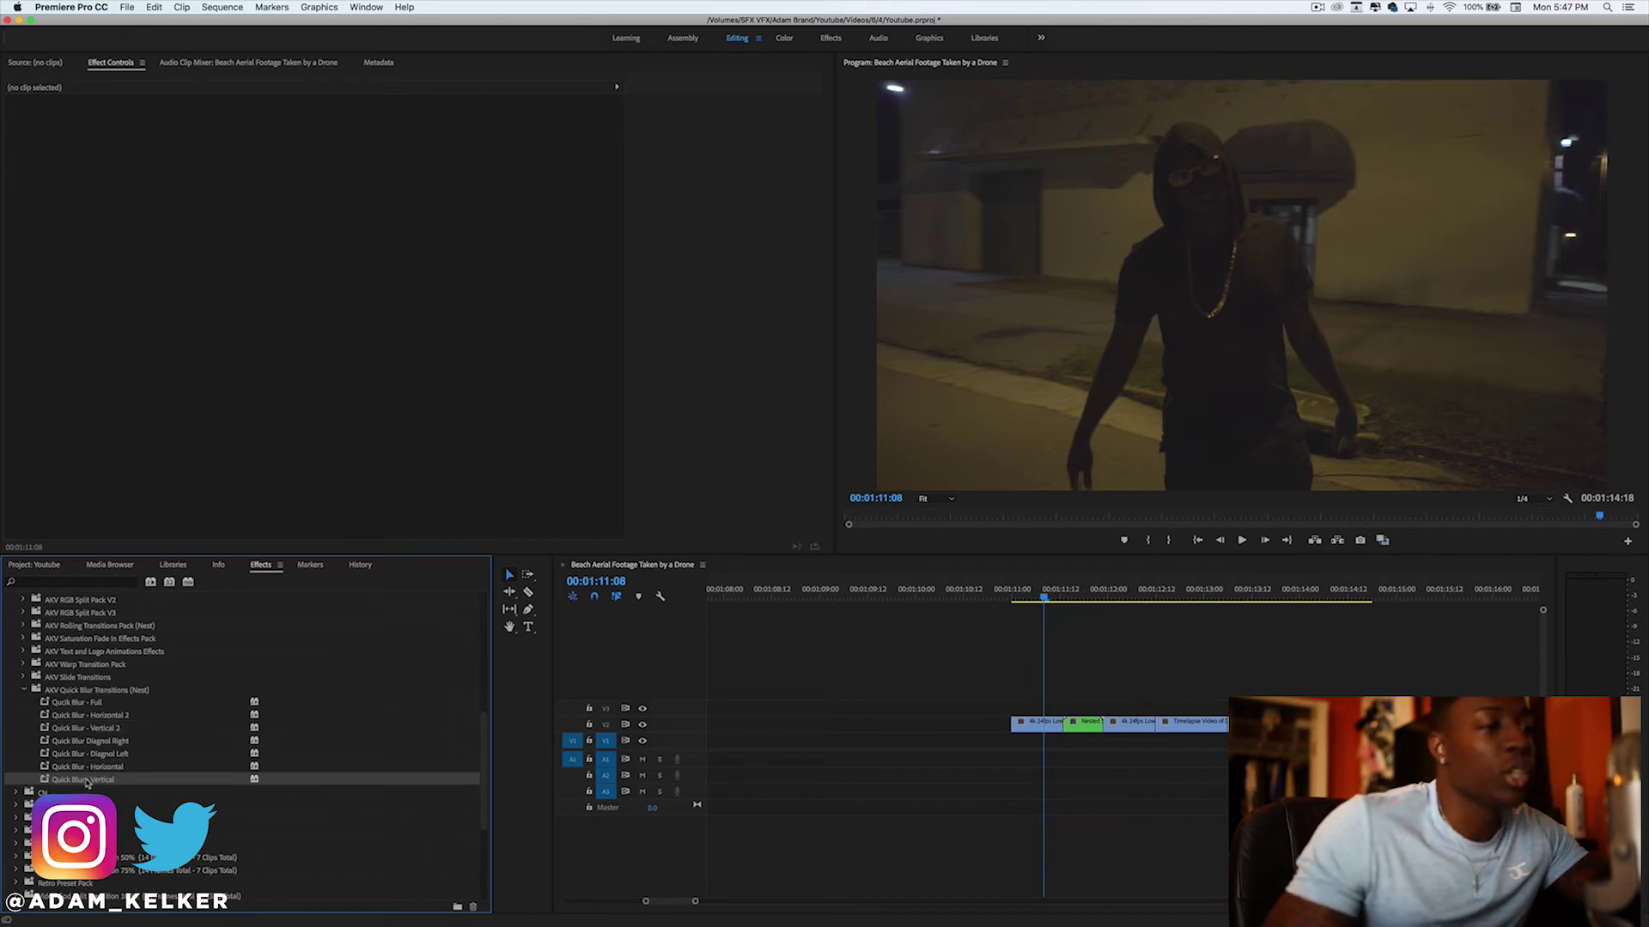
left_click(1075, 721)
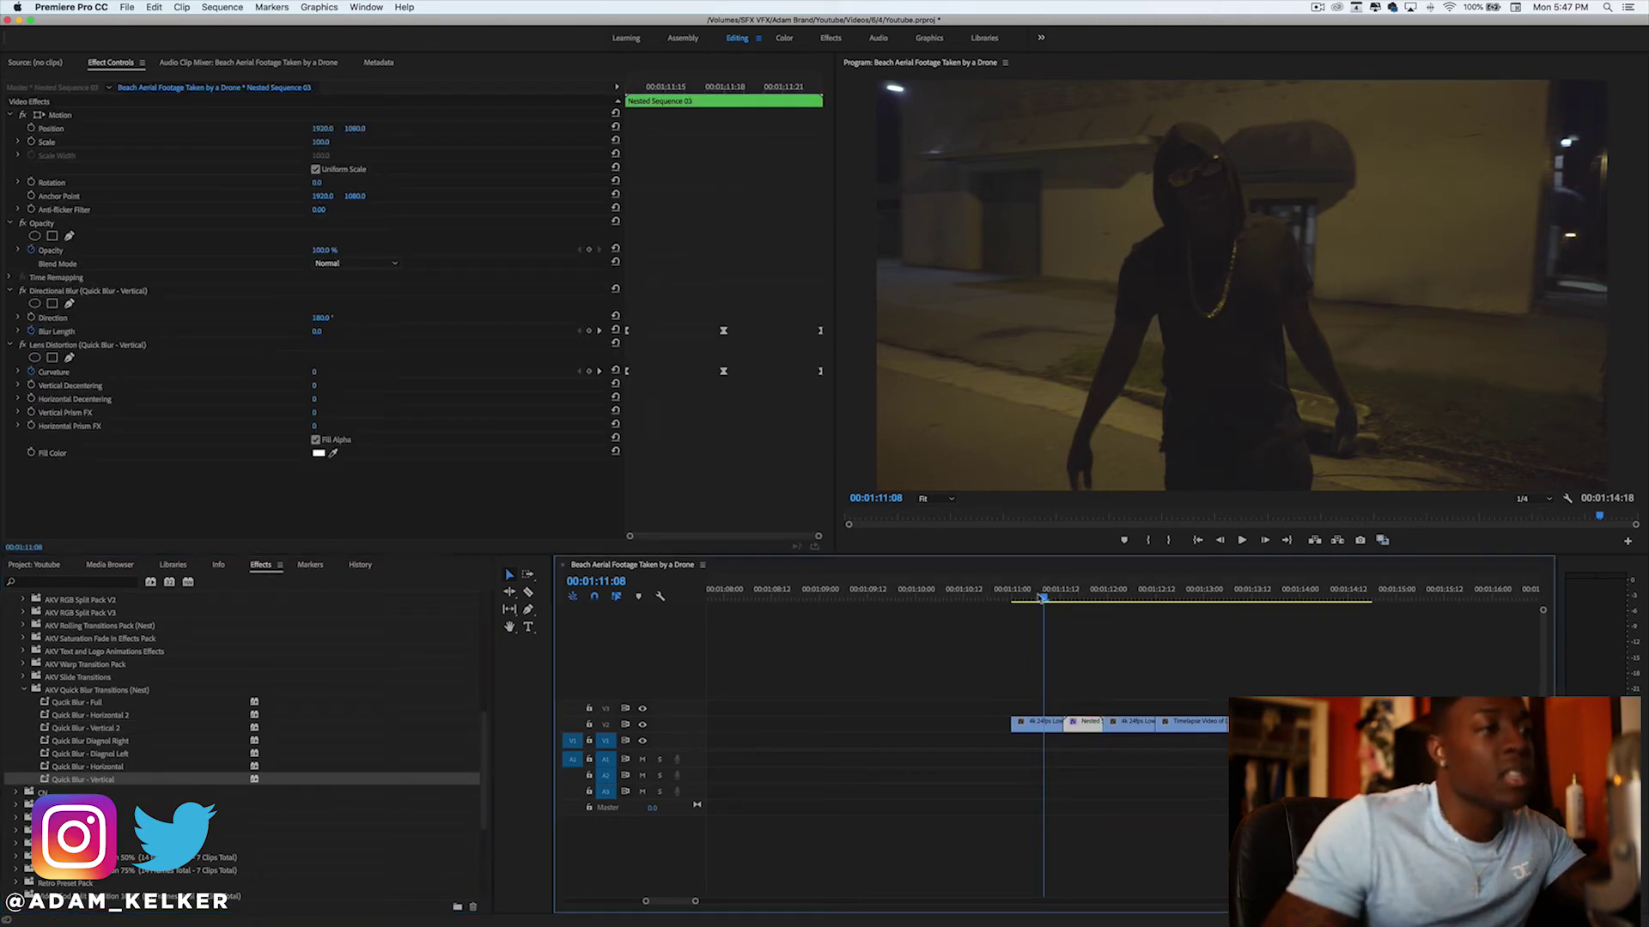
left_click_drag(1035, 599, 1033, 604)
Play and scrub through the vertical blur transition.
key("space")
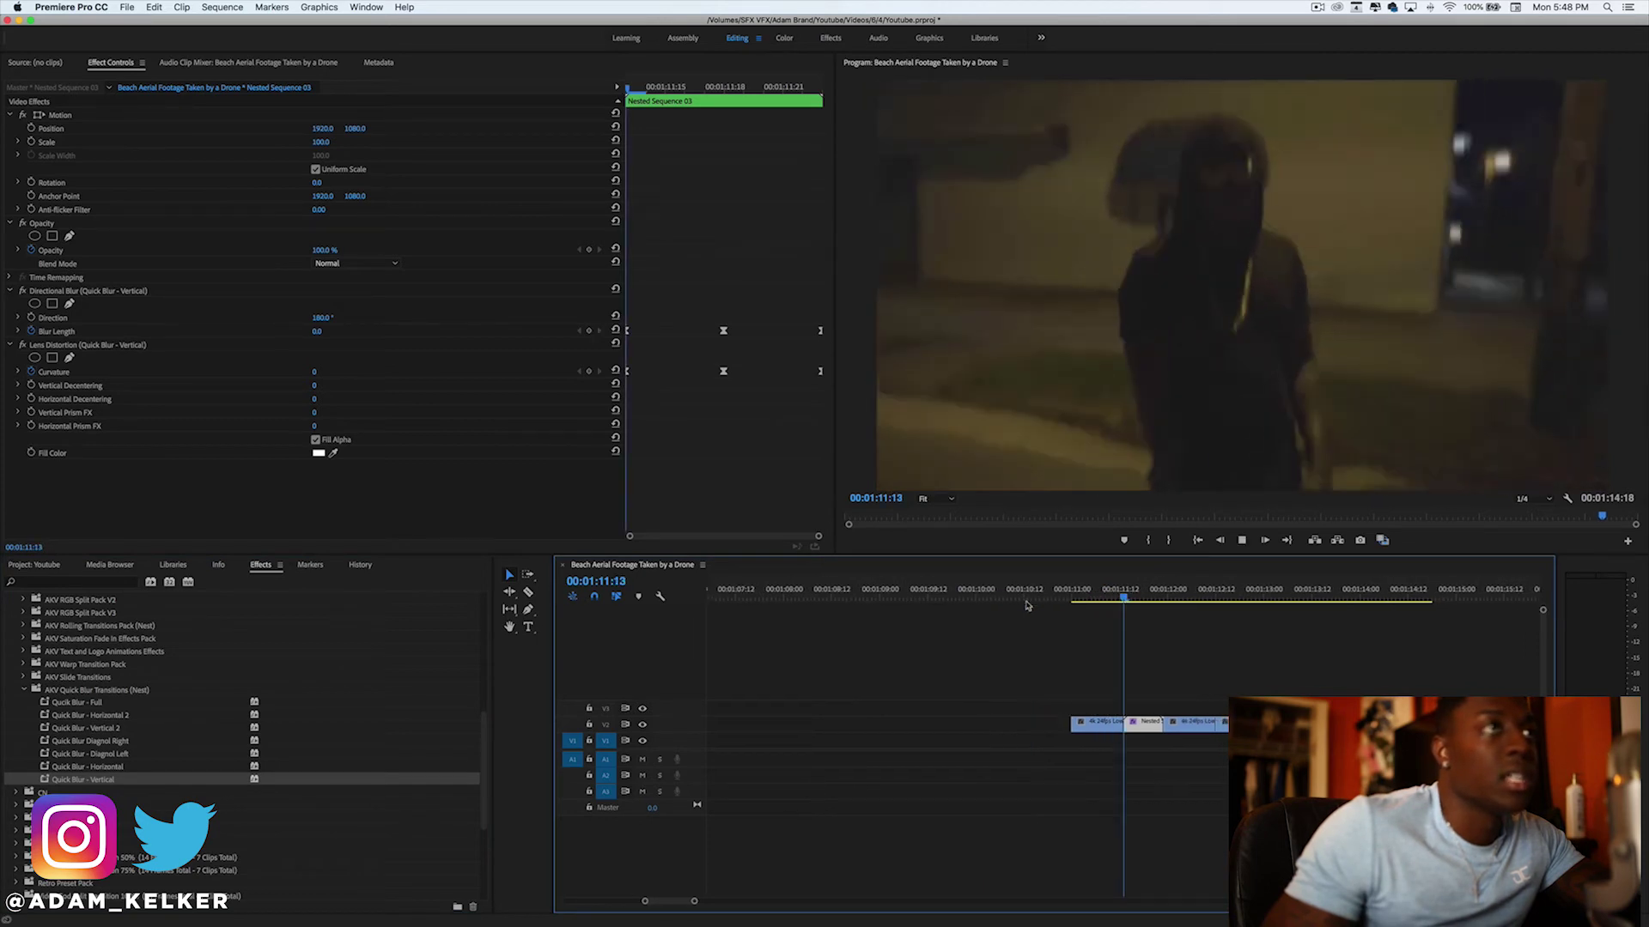
left_click(1033, 601)
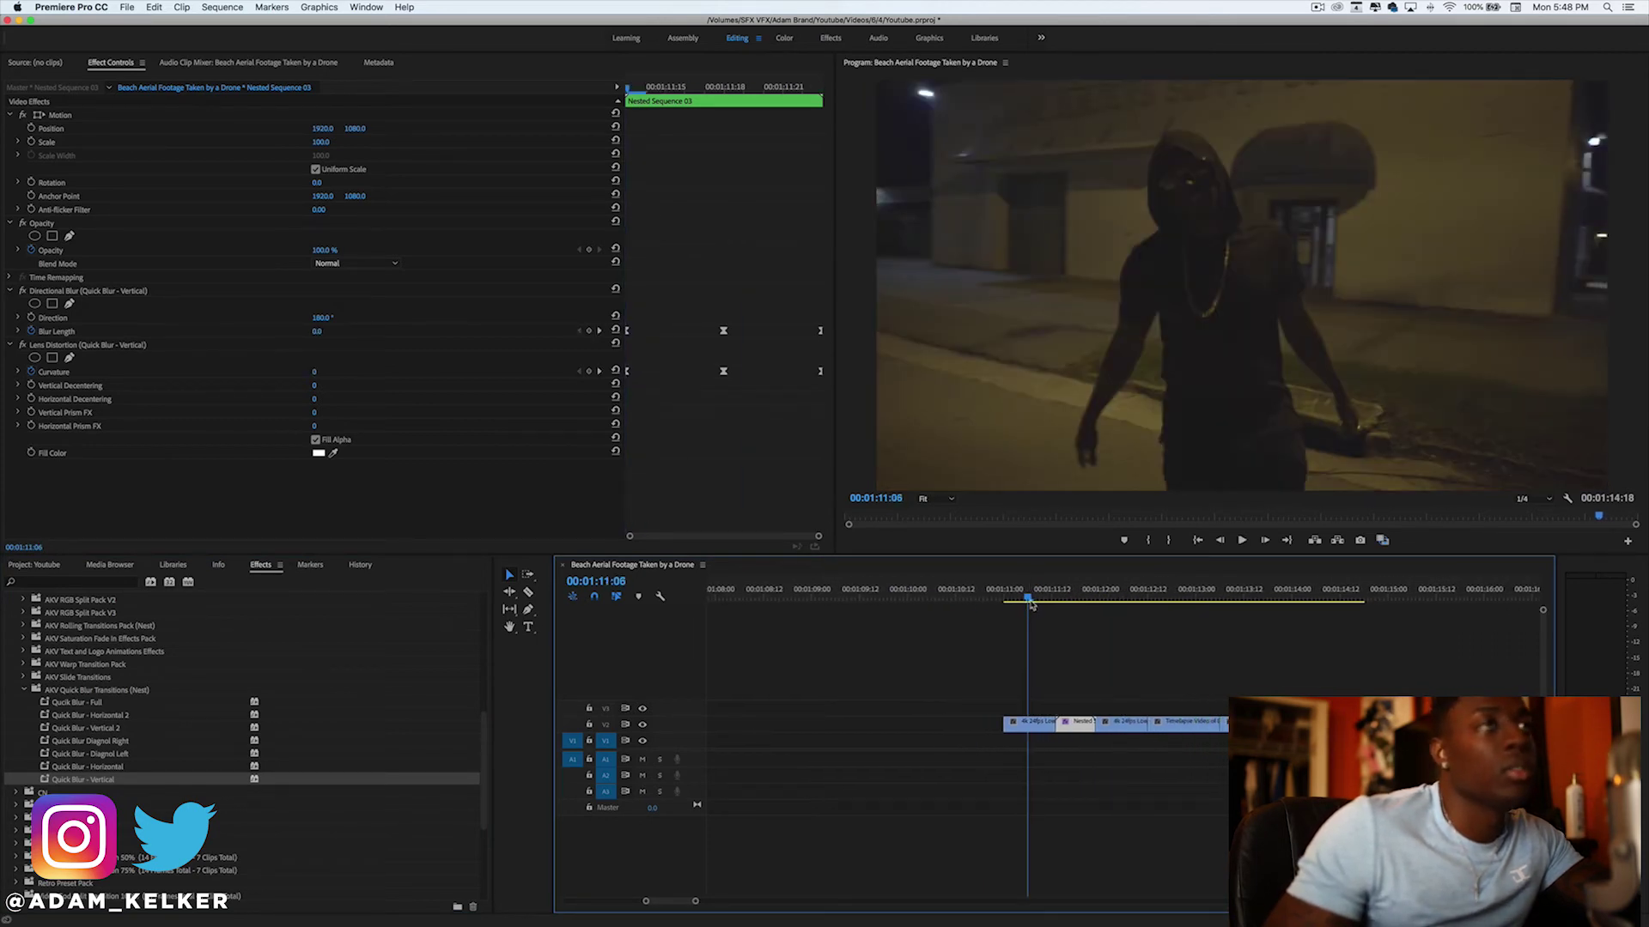
left_click(1073, 601)
mouse_move(1074, 601)
left_mouse_down()
mouse_move(1130, 600)
mouse_move(1051, 601)
left_mouse_up()
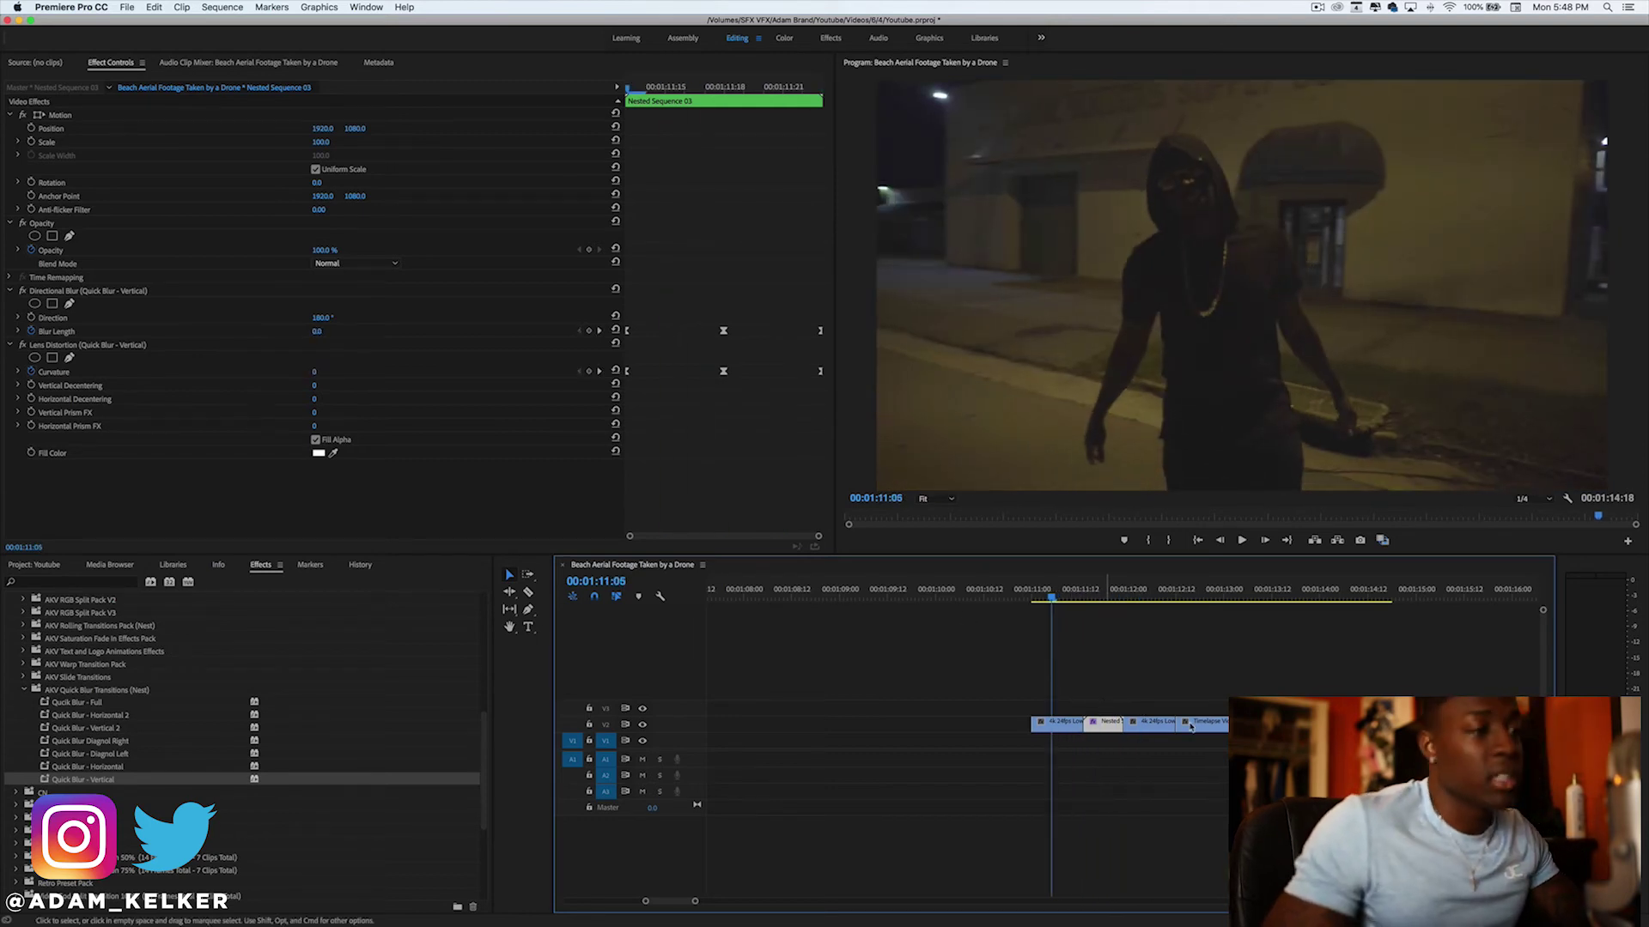
Undo Quick Blur - Vertical, try Quick Blur - Vertical 2 in playback, then remove it.
key("super+z")
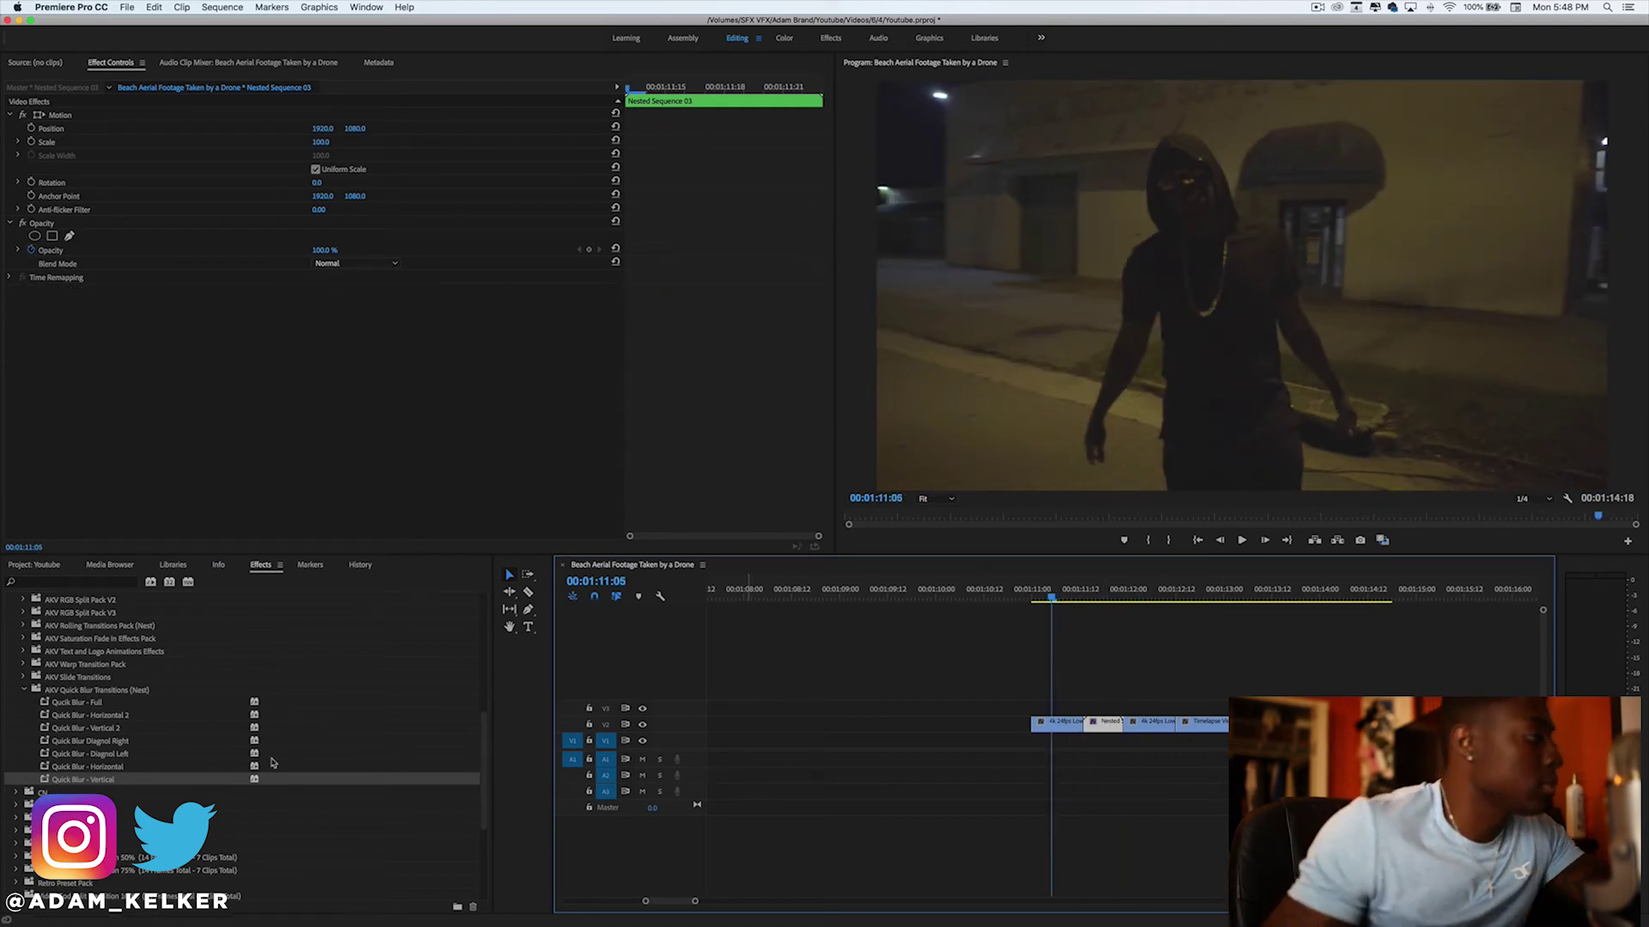
left_click_drag(119, 732, 1113, 728)
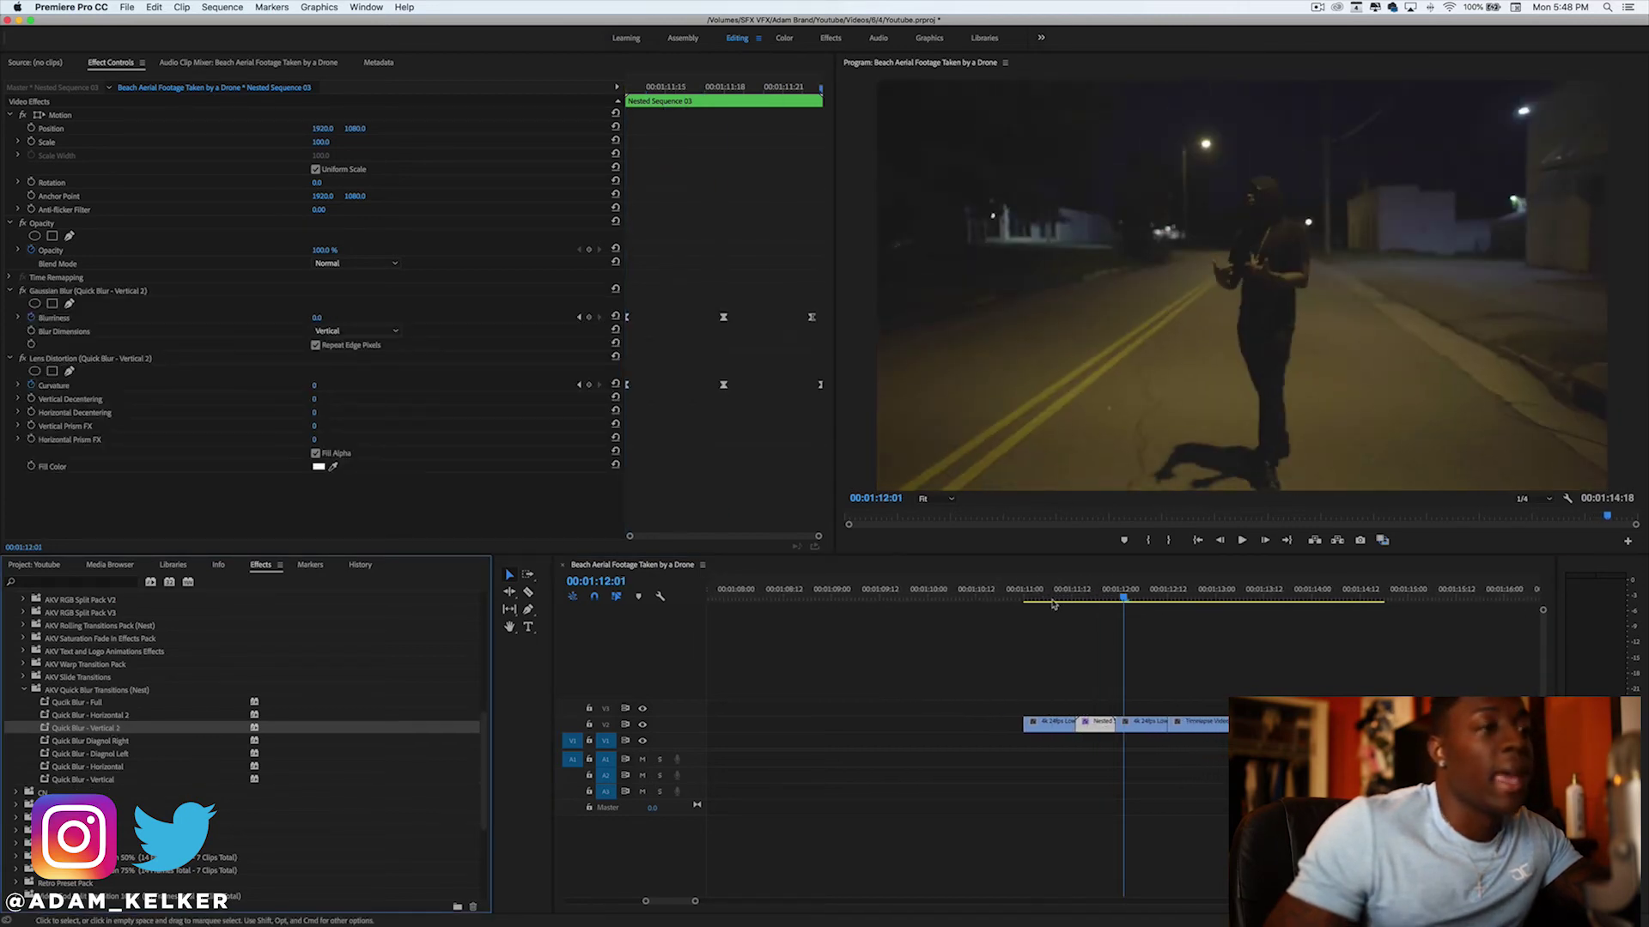
mouse_move(1056, 598)
left_mouse_down()
mouse_move(1092, 597)
mouse_move(1058, 603)
left_mouse_up()
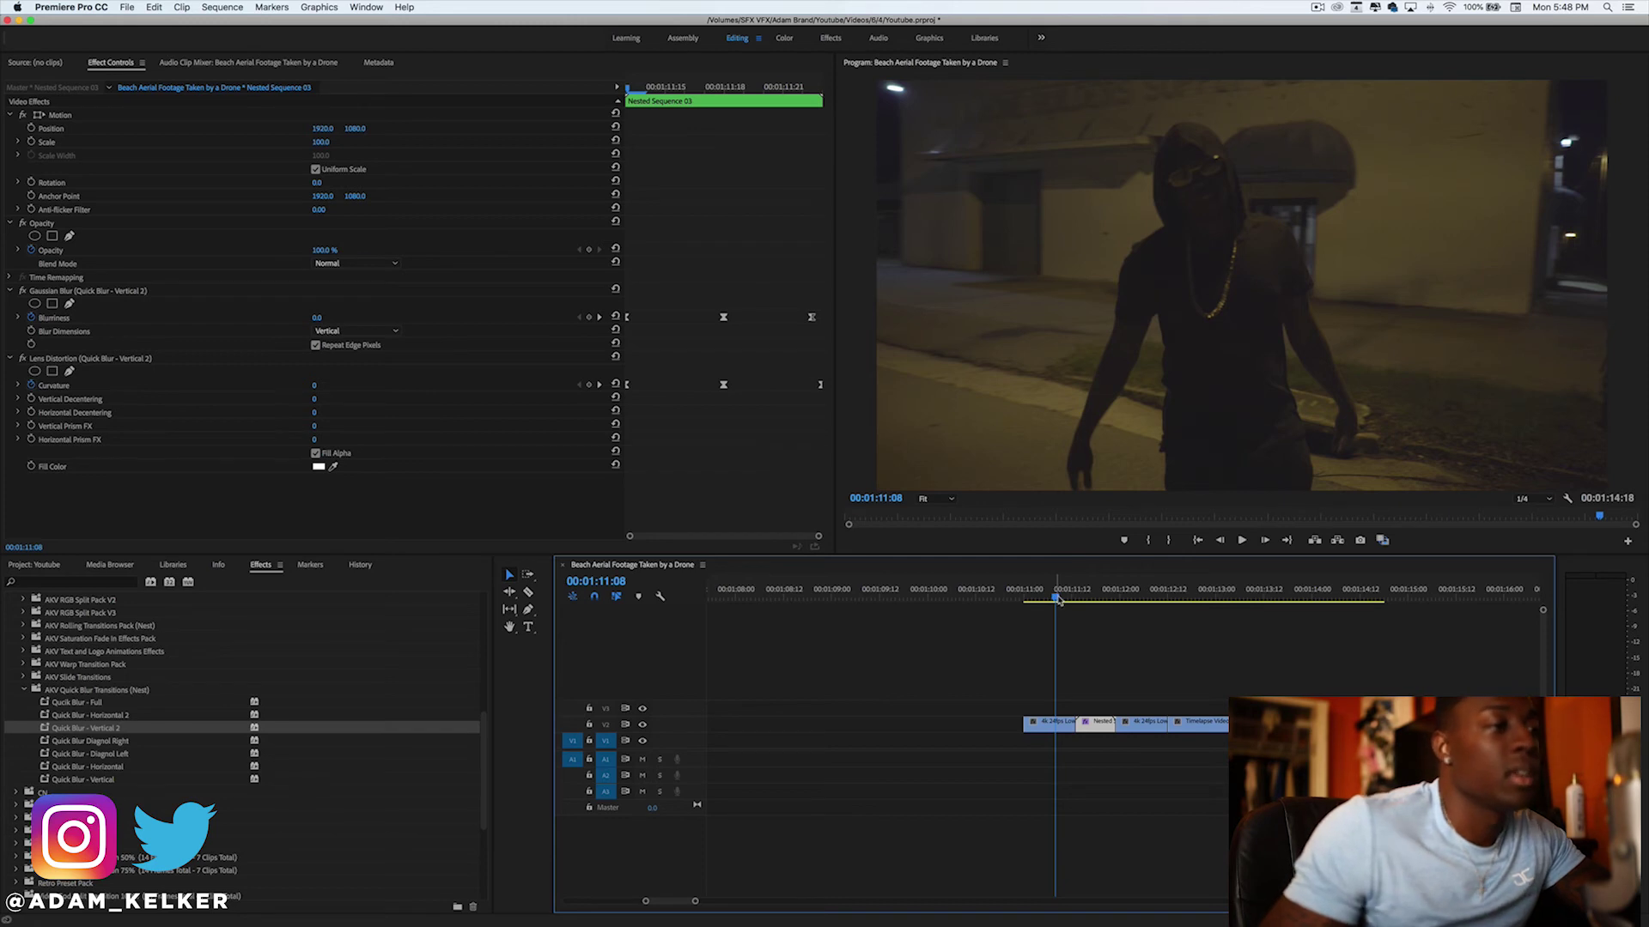
key("space")
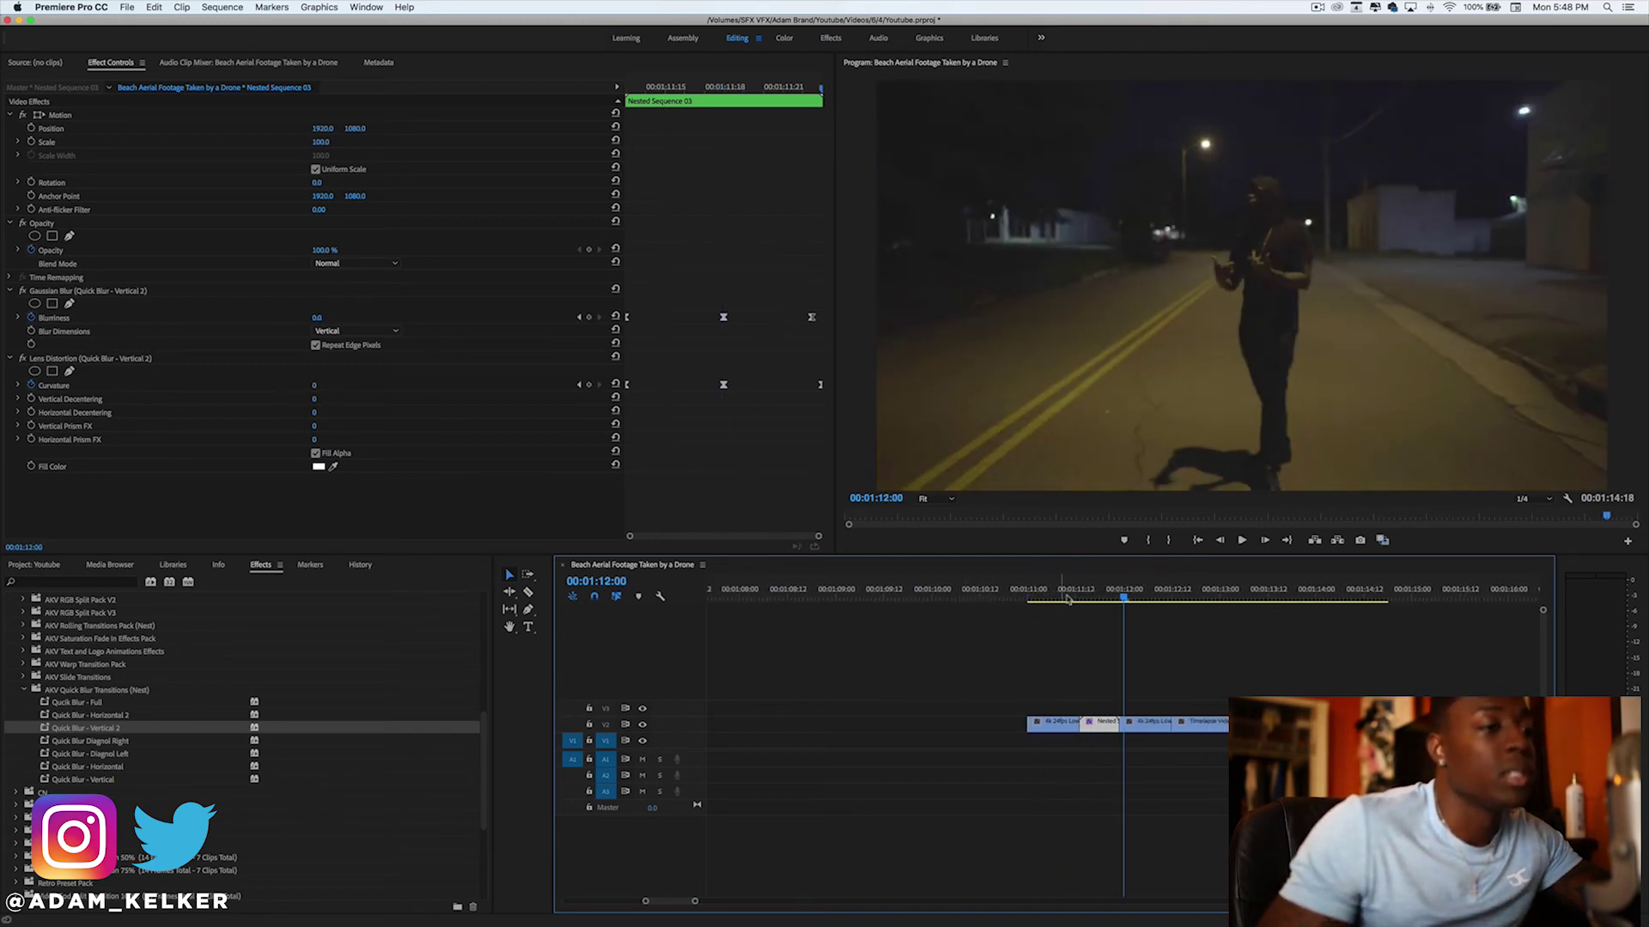
key("space")
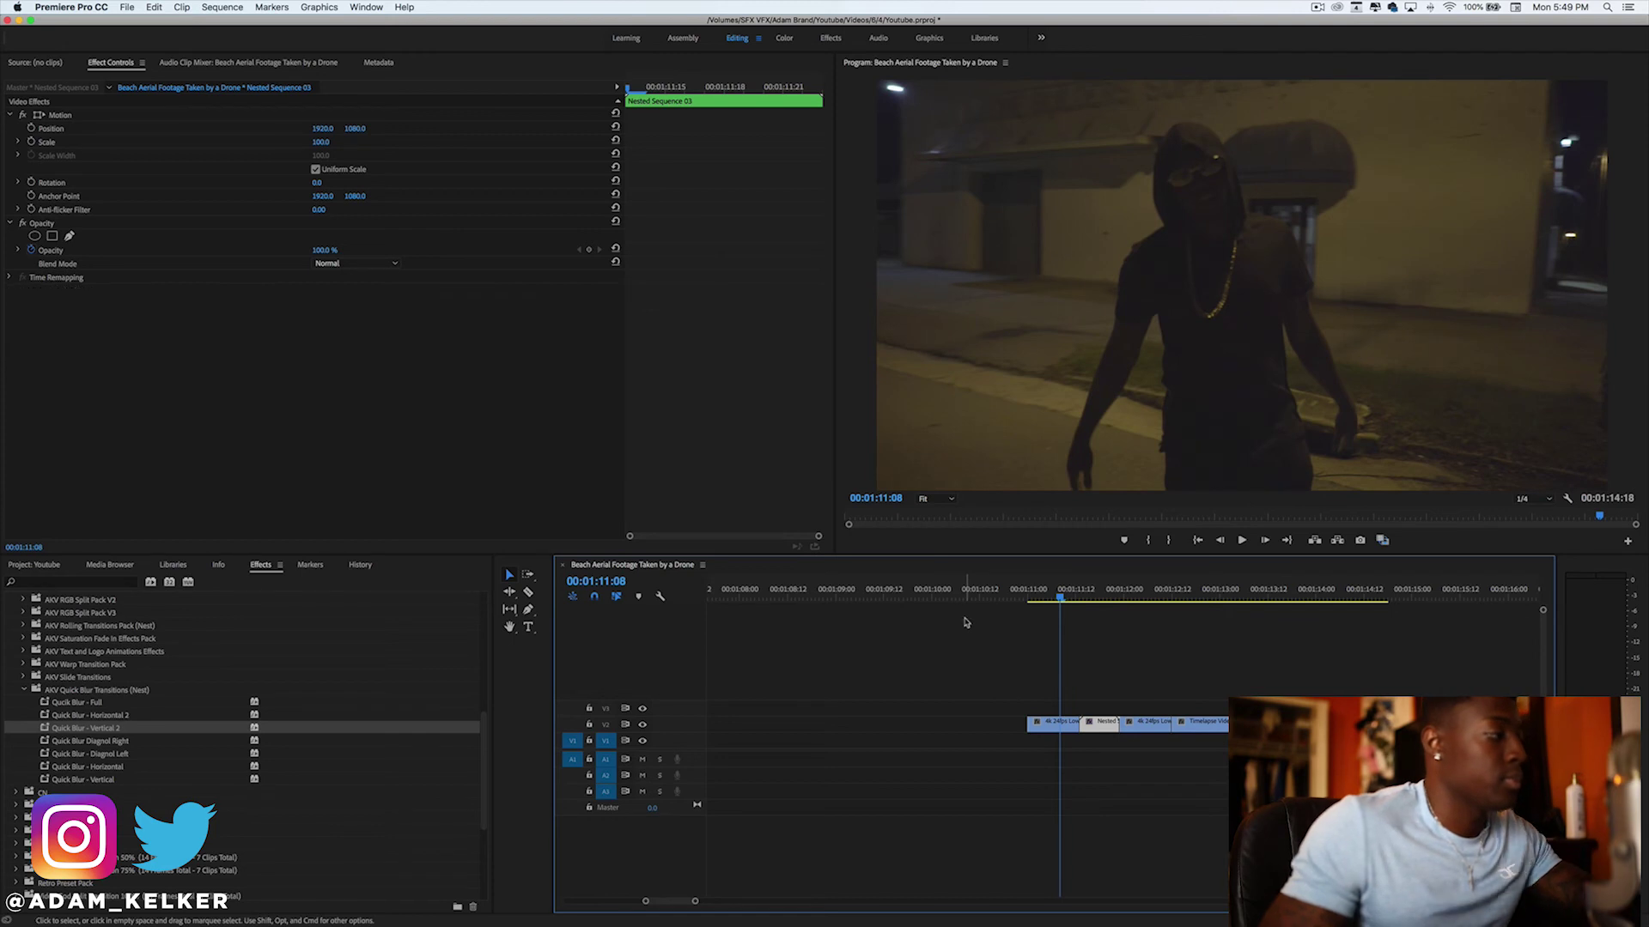
Add Quick Blur - Diagnol Left to the nested clip, play it, and scrub back before it.
left_click(125, 755)
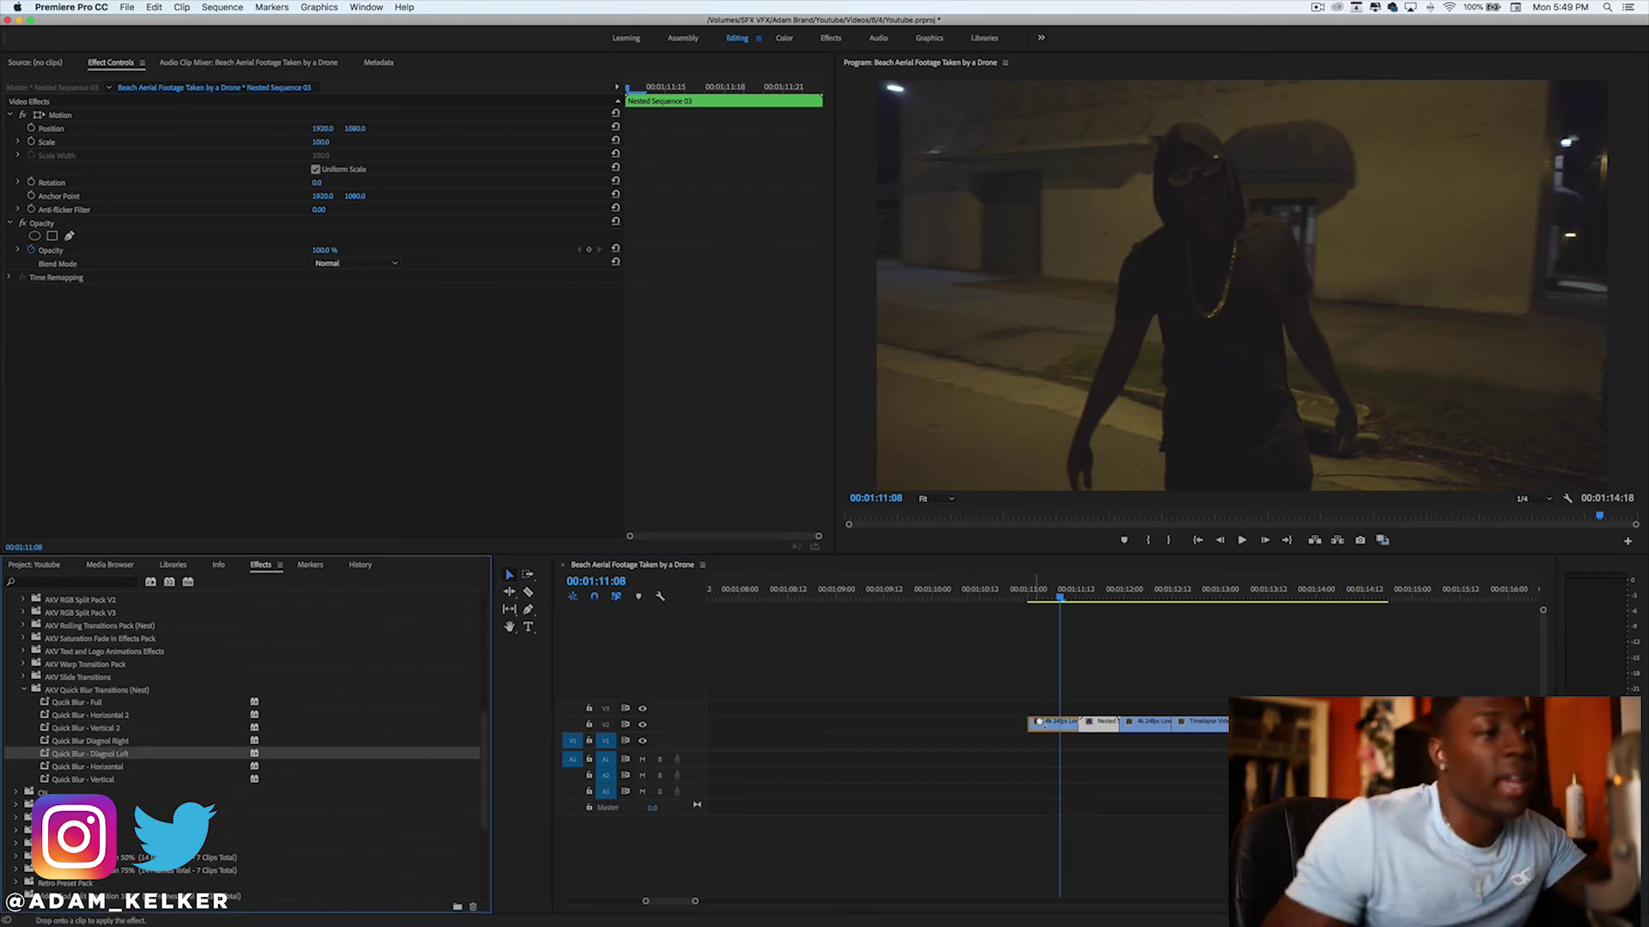
left_click_drag(1101, 731, 1102, 730)
key("space")
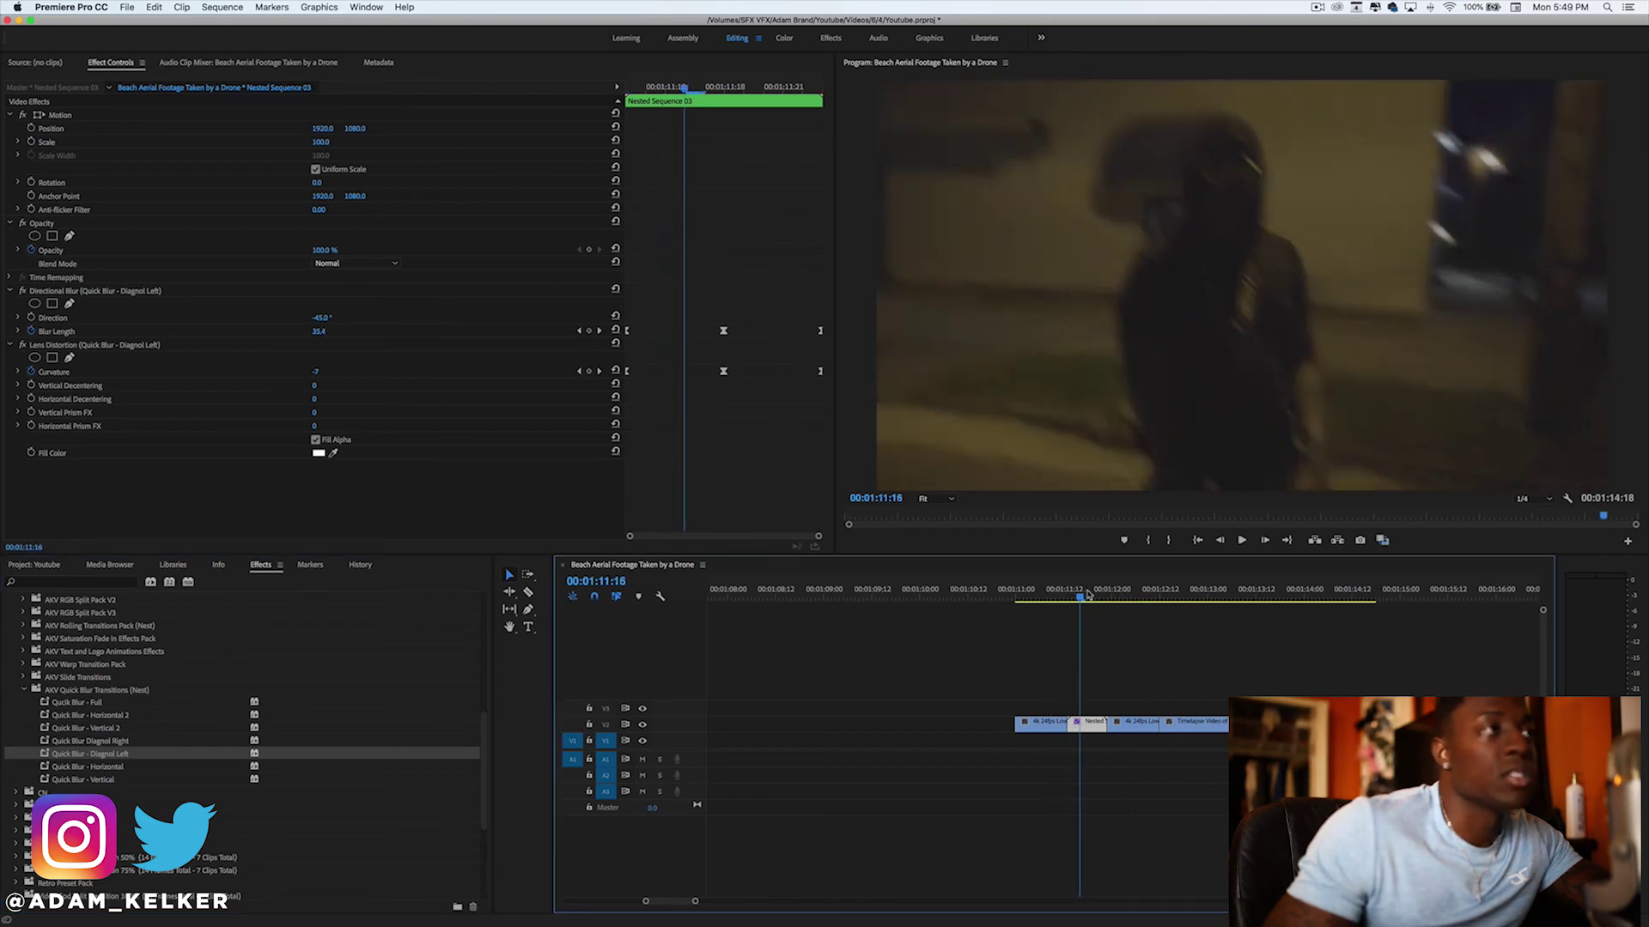
left_click(1121, 599)
left_click_drag(1121, 598, 1157, 630)
Put Quick Blur - Horizontal on Nested Sequence 04 and play through its blur.
key("space")
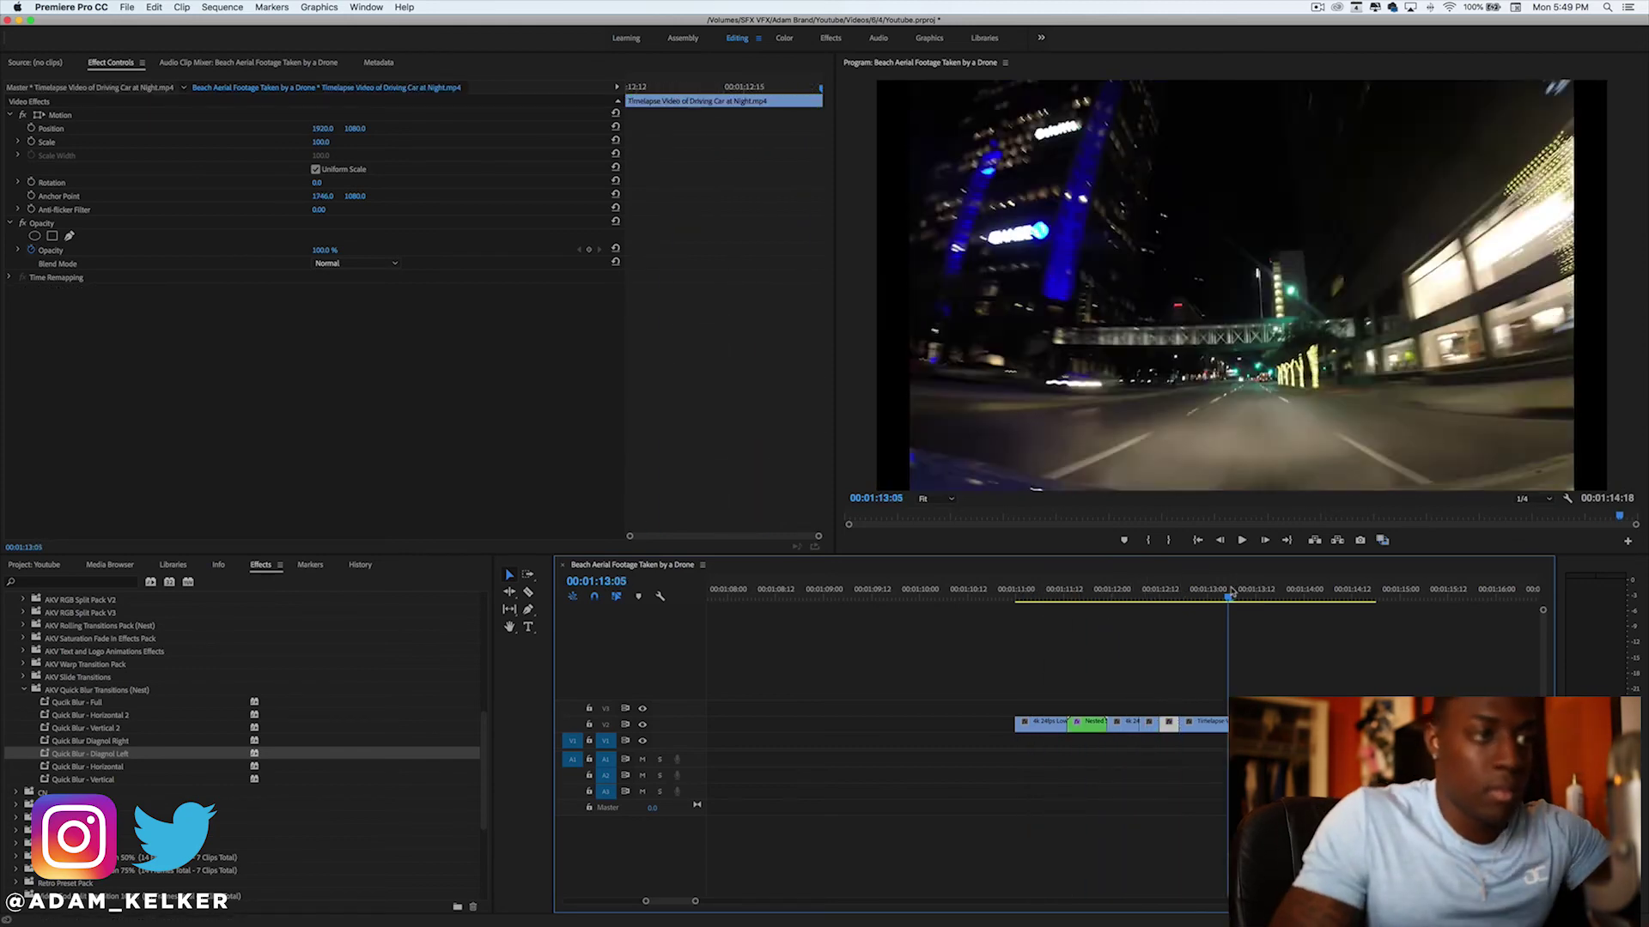
key("Up")
left_click_drag(90, 741, 1074, 723)
left_click(1033, 601)
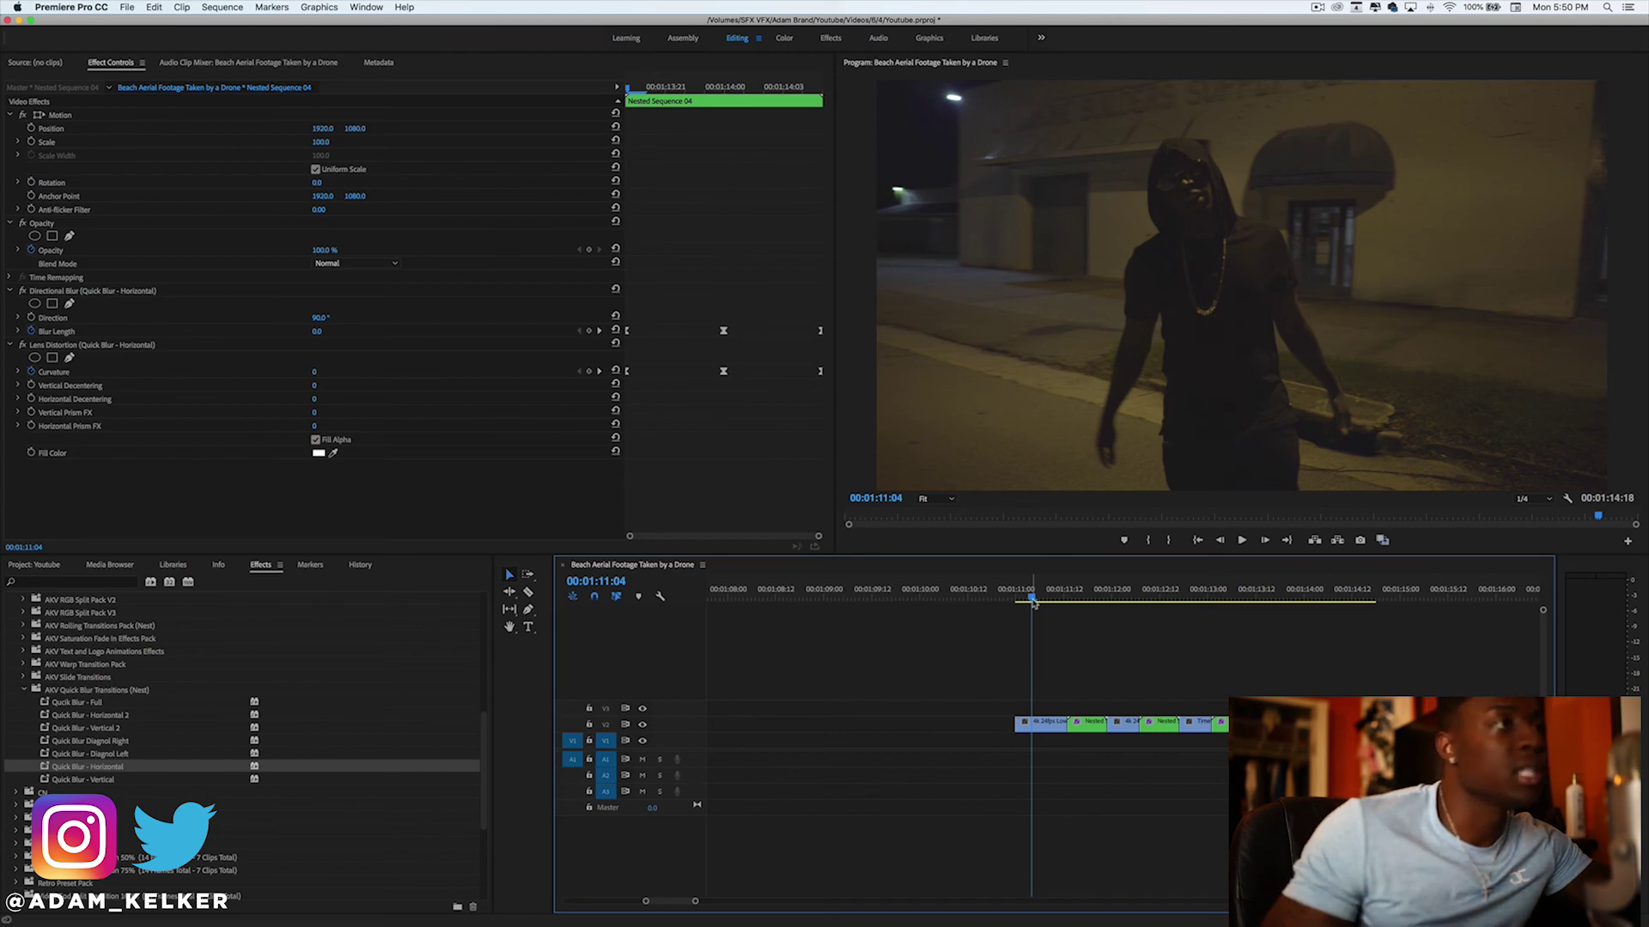
key("space")
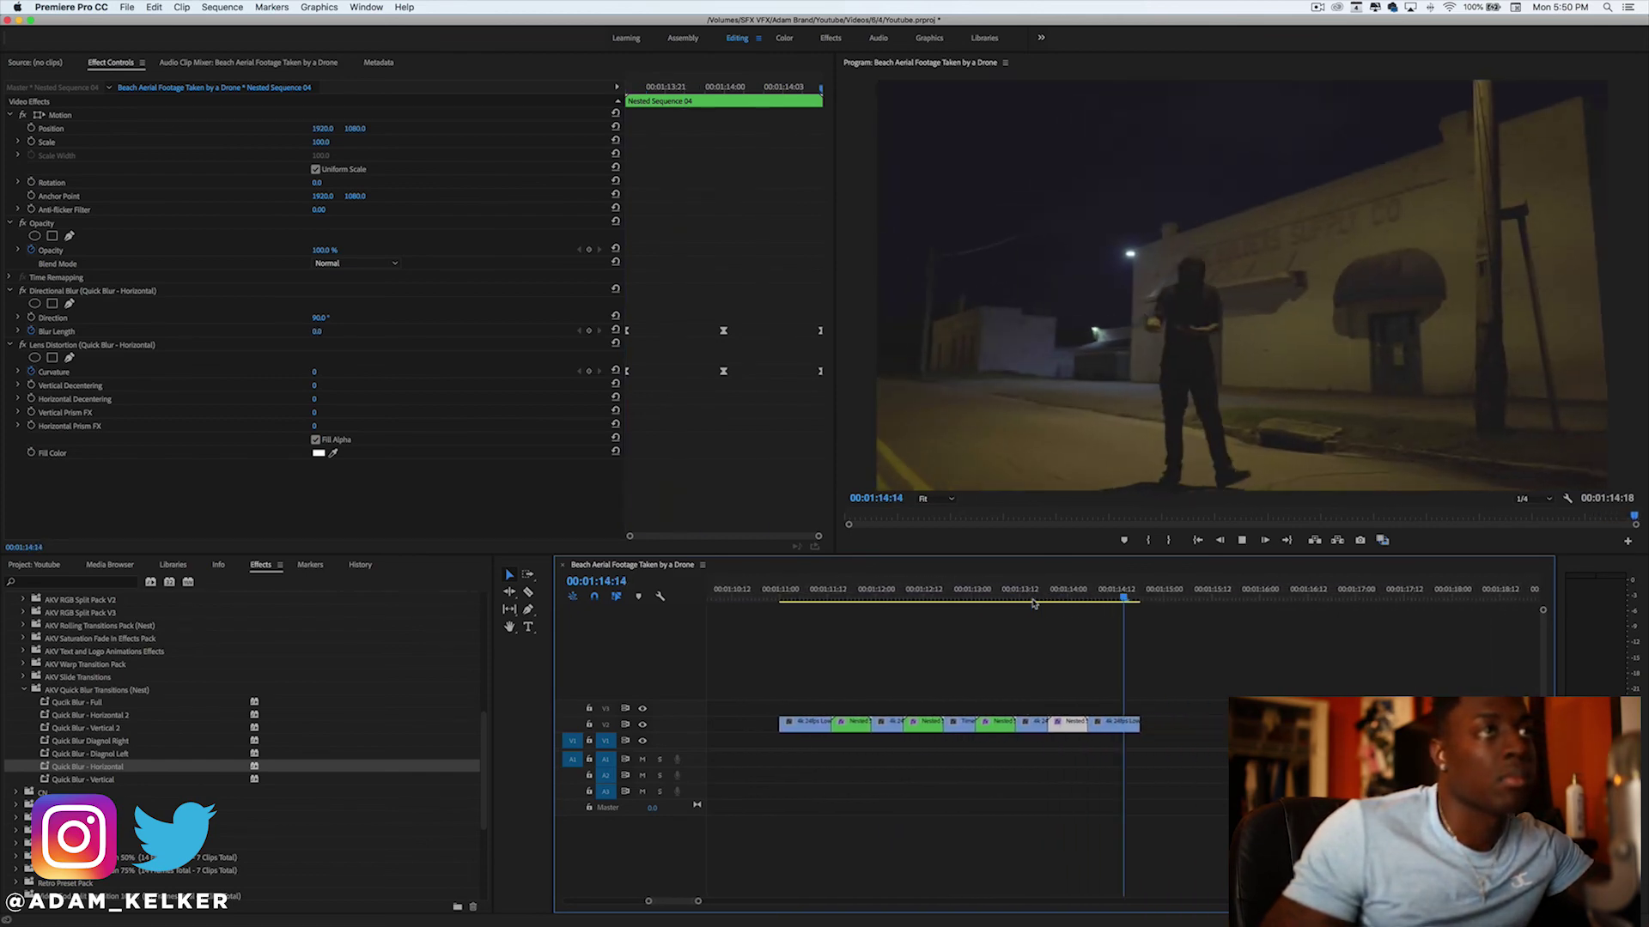
Play through the blur transitions and park the playhead at 00:00:00:14.
key("space")
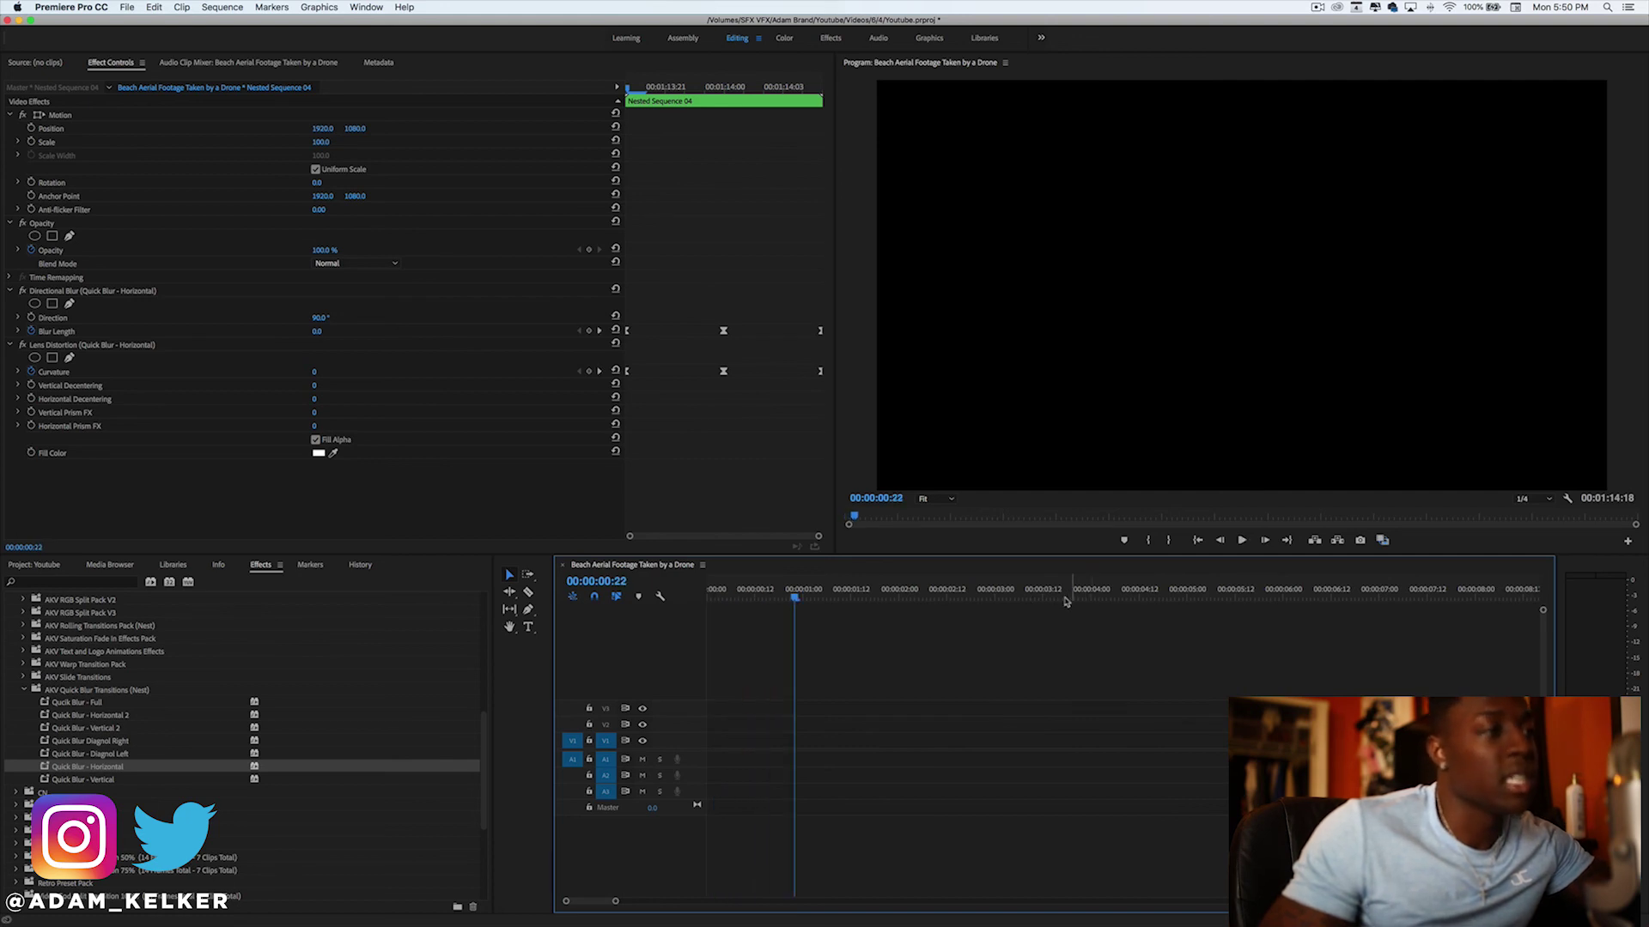
left_click(764, 594)
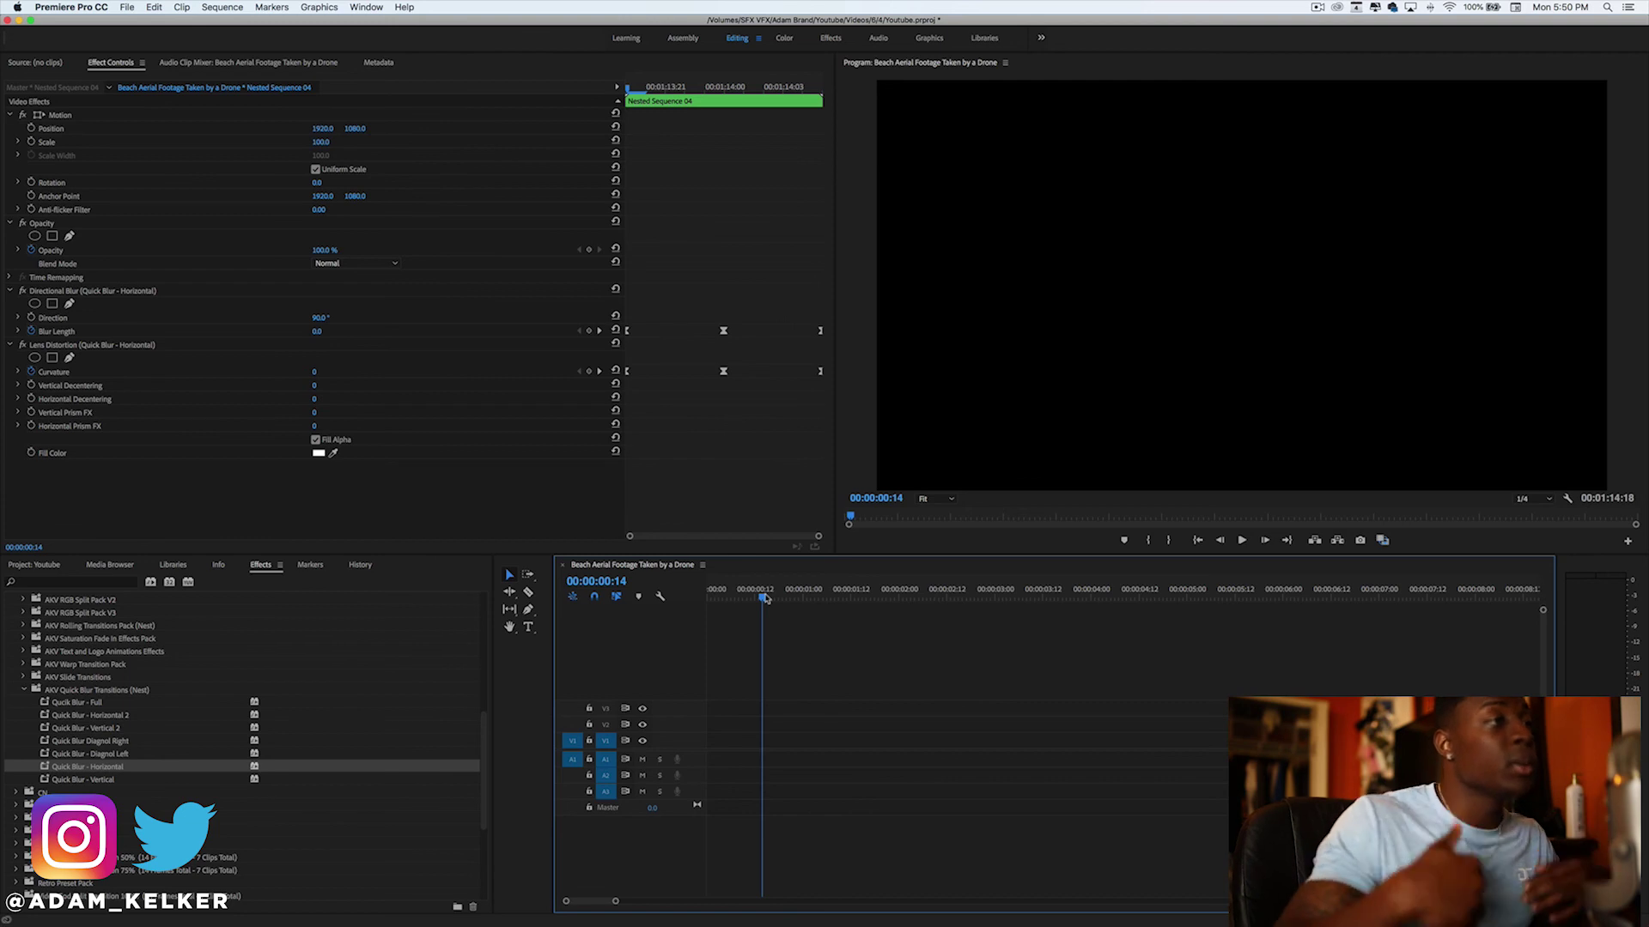